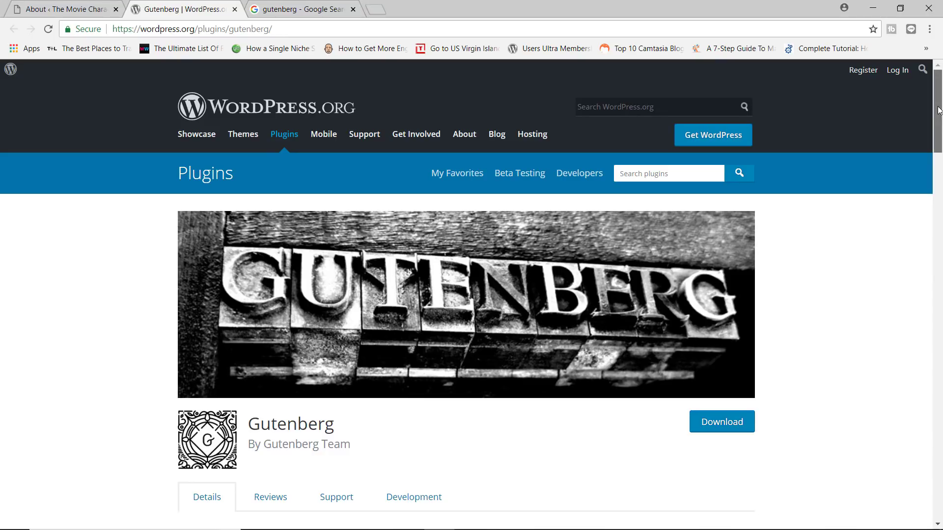
Scroll through the Gutenberg plugin page on WordPress.org to view its details.
drag(939, 111, 941, 91)
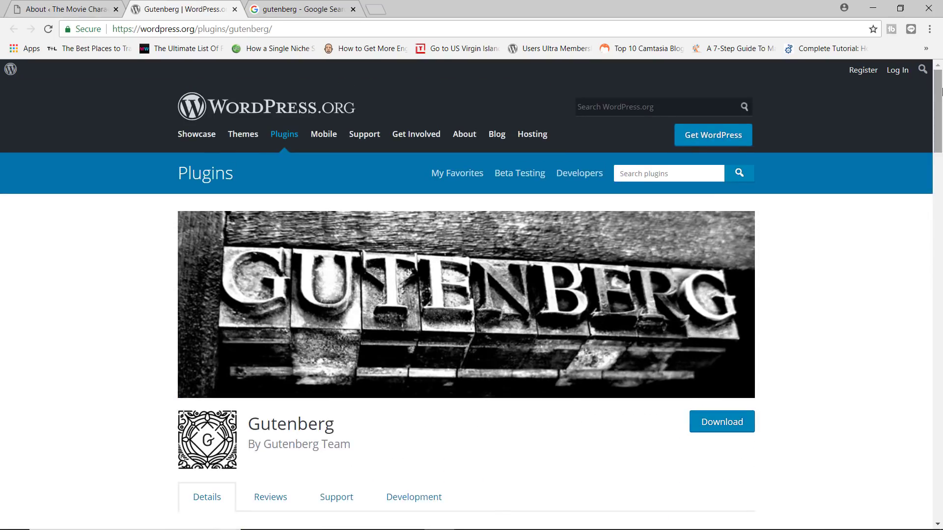
click(104, 5)
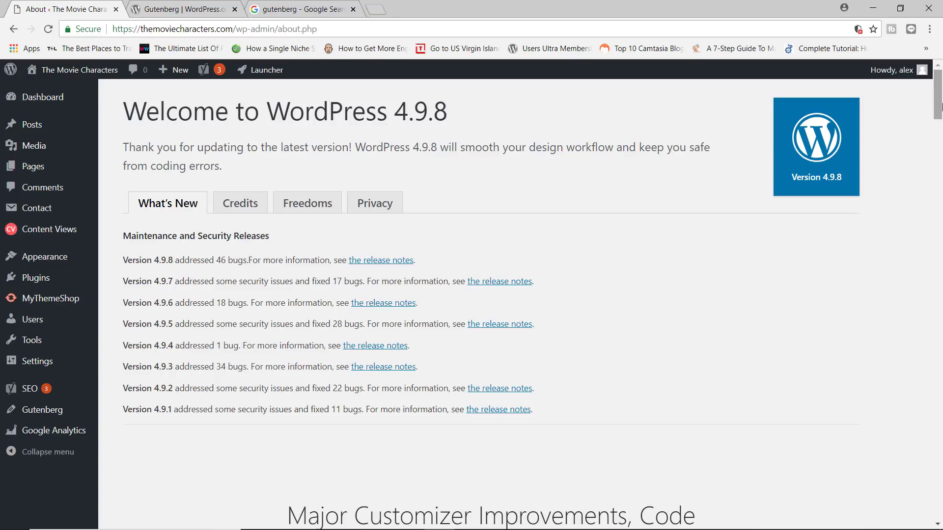
drag(941, 106, 906, 369)
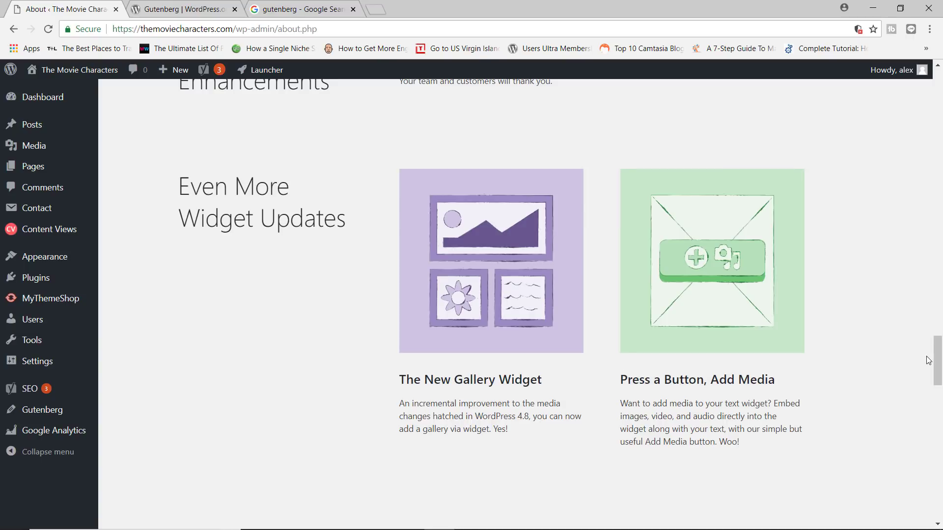
drag(939, 362, 930, 129)
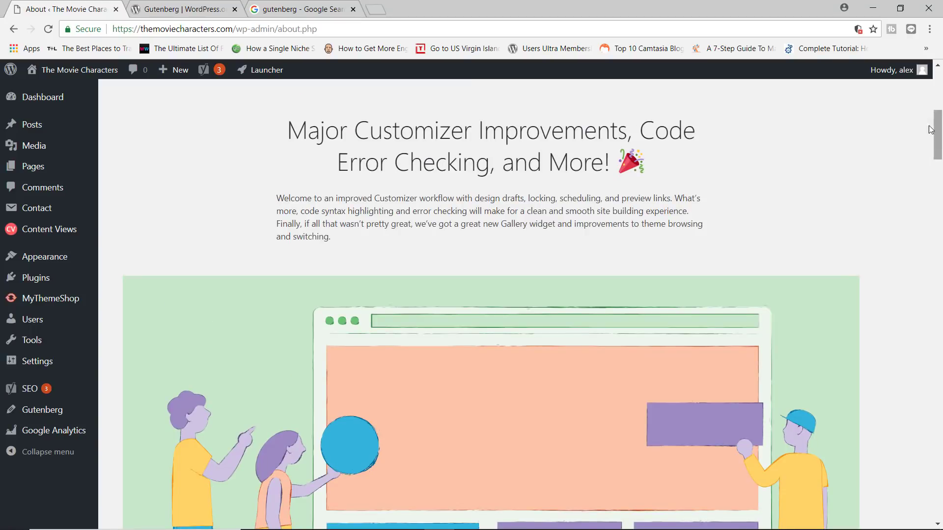
Compare the Gutenberg plugin page with the 'gutenberg' search results, then close the search results.
click(172, 4)
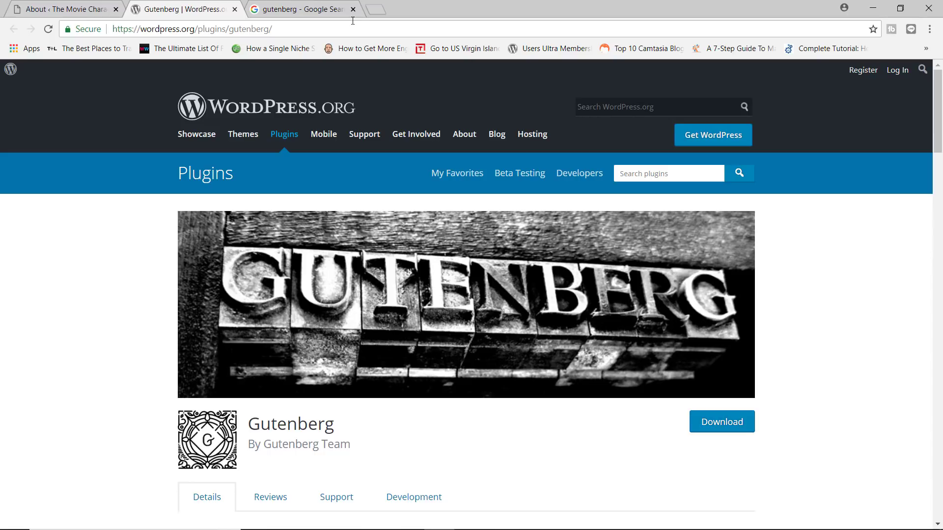
click(302, 5)
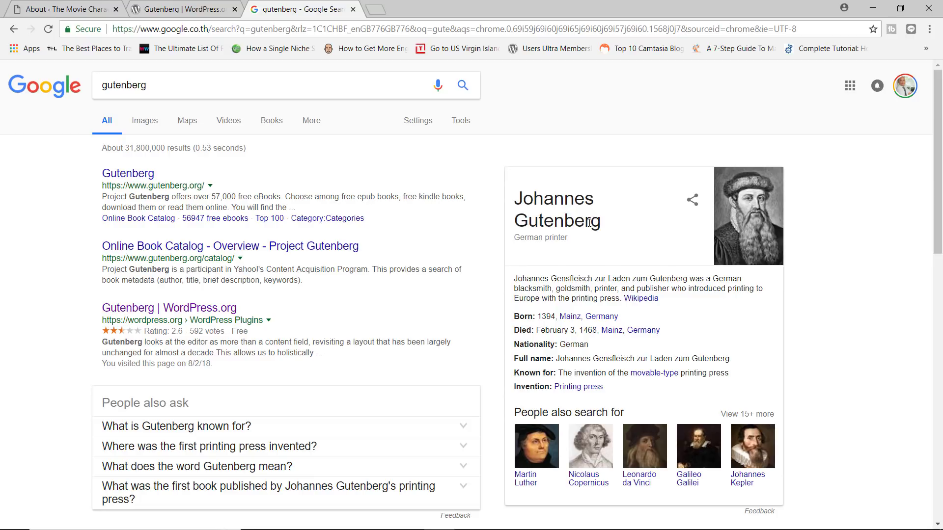
click(211, 12)
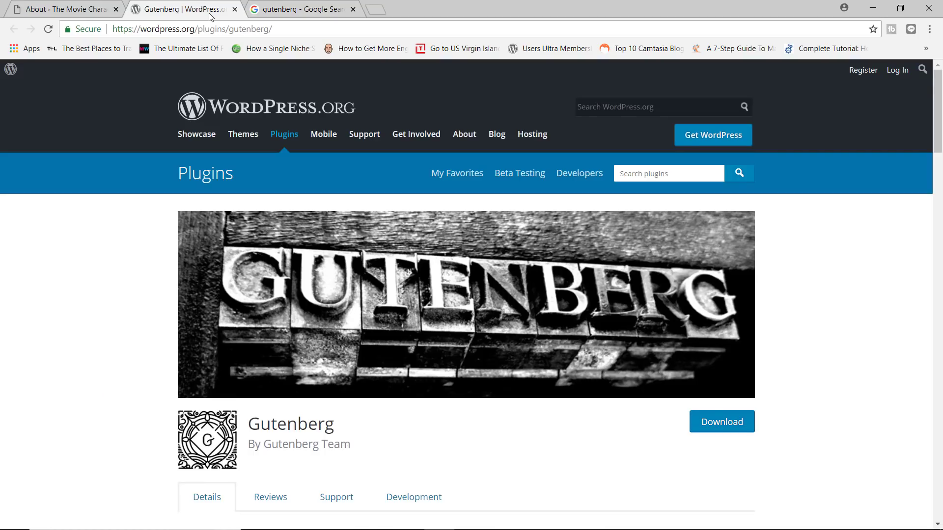
click(315, 13)
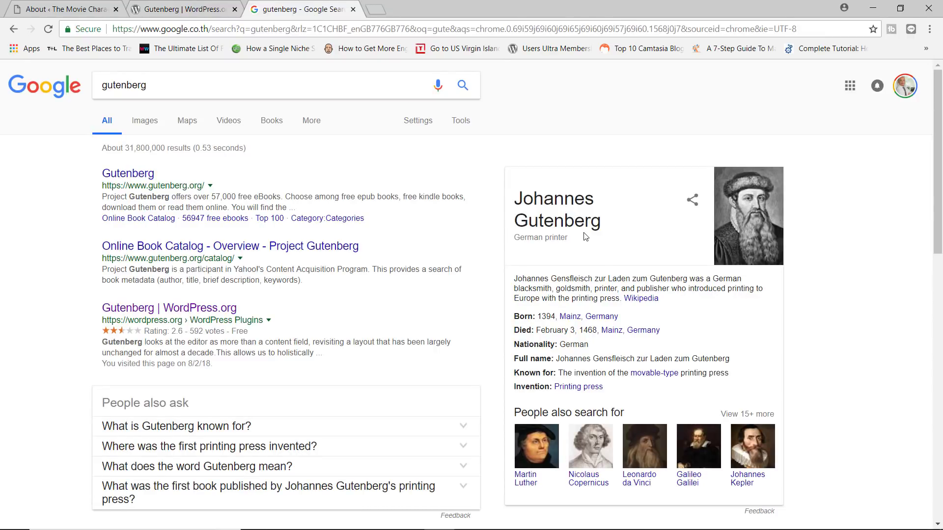
click(353, 9)
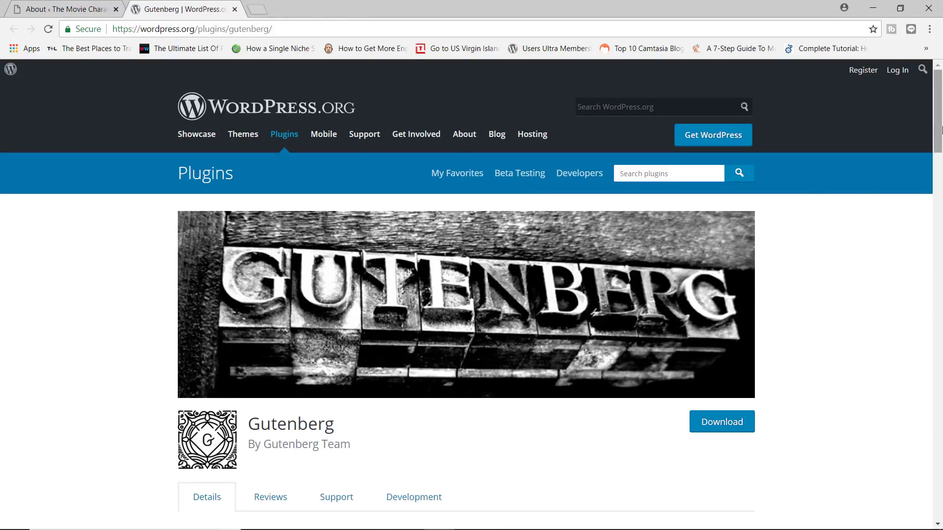
drag(941, 130, 940, 157)
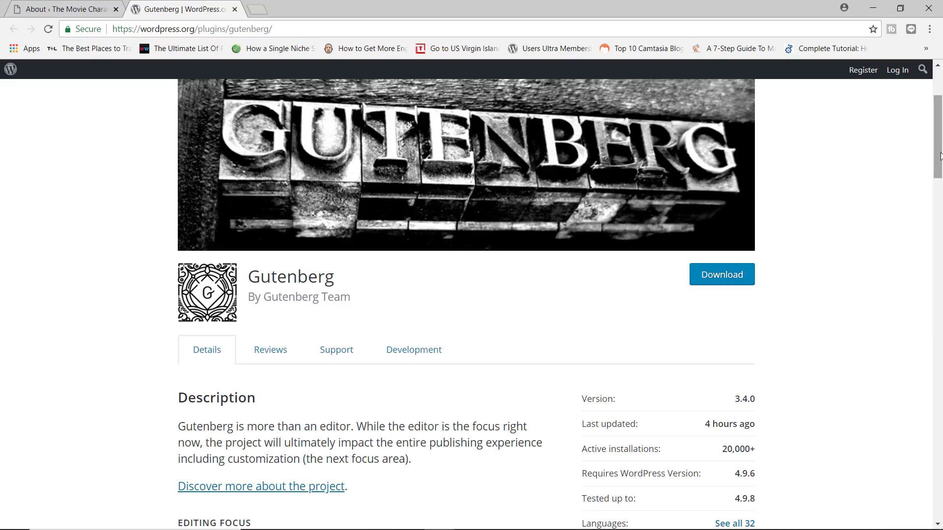
drag(940, 156, 940, 139)
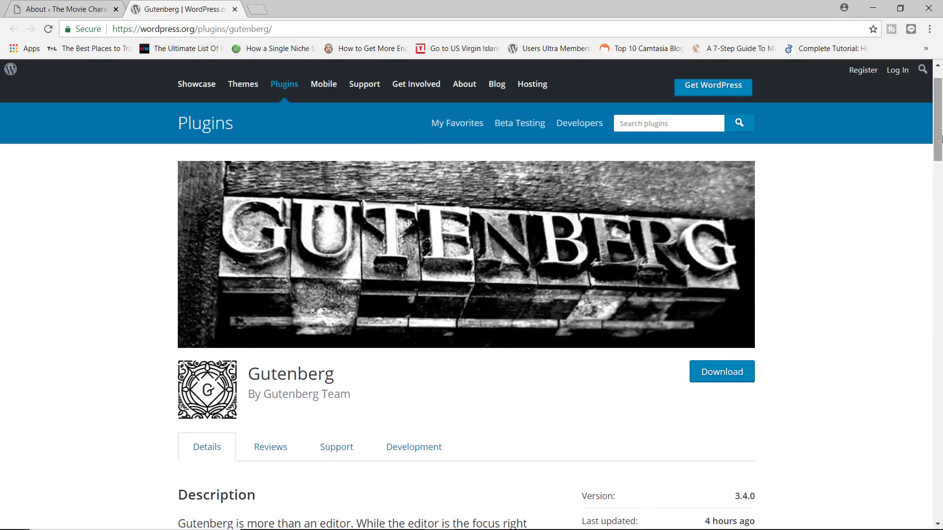
drag(940, 139, 940, 143)
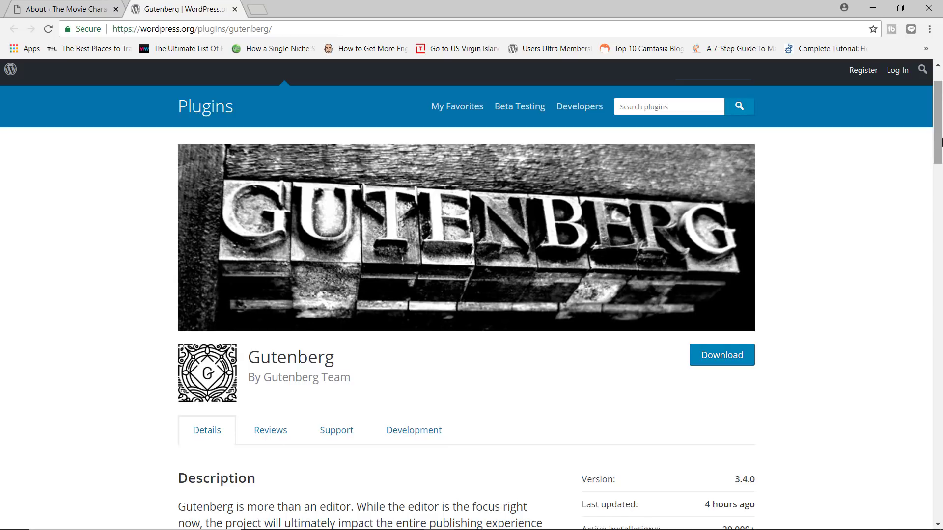
drag(941, 143, 923, 218)
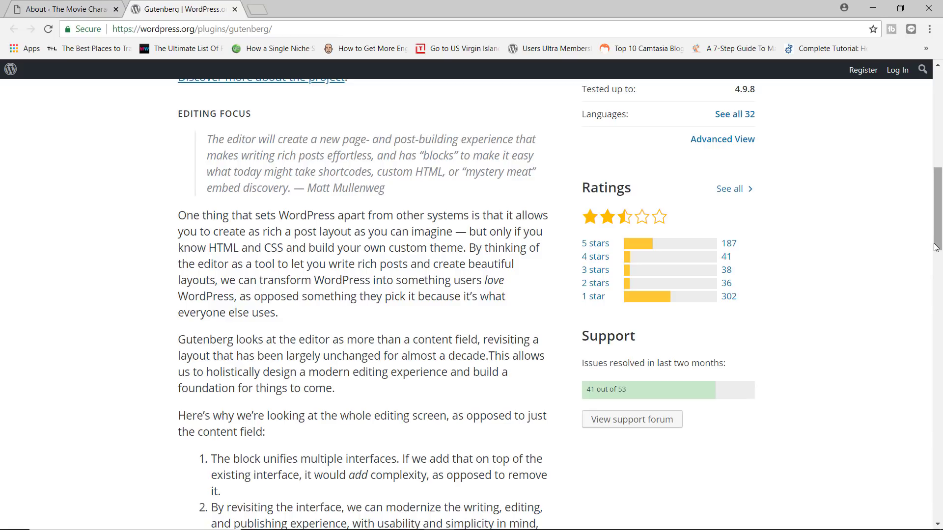
drag(936, 247, 941, 212)
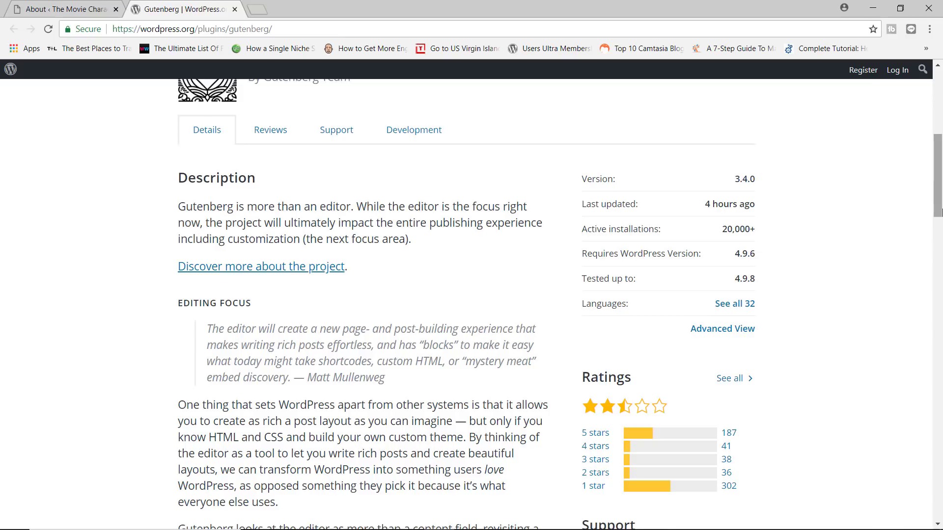
drag(940, 212, 940, 177)
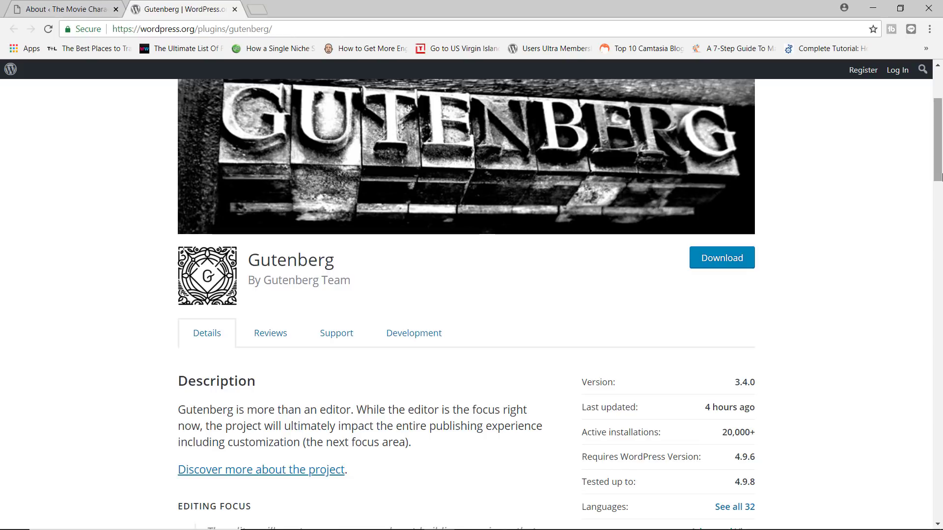
drag(939, 176, 940, 162)
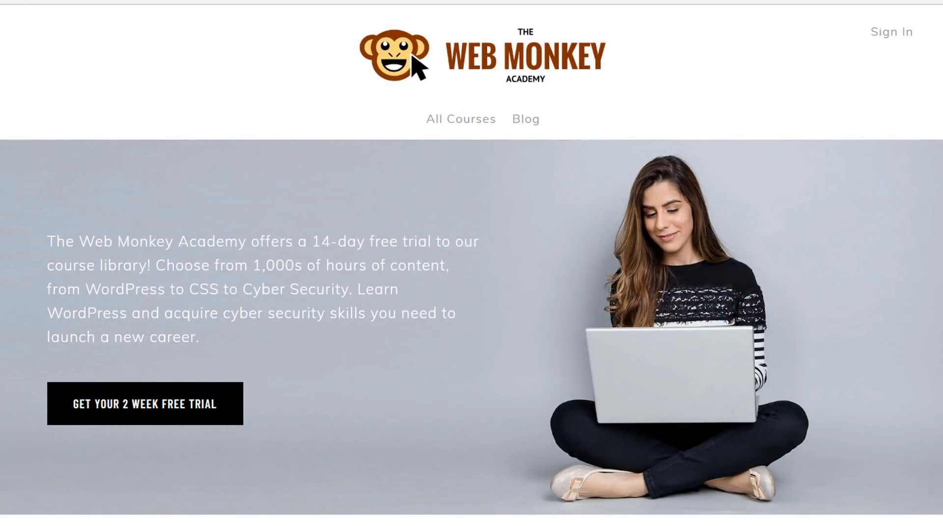
Browse the Web Monkey Academy home page and its All Courses listing.
scroll(929, 175, down, 5)
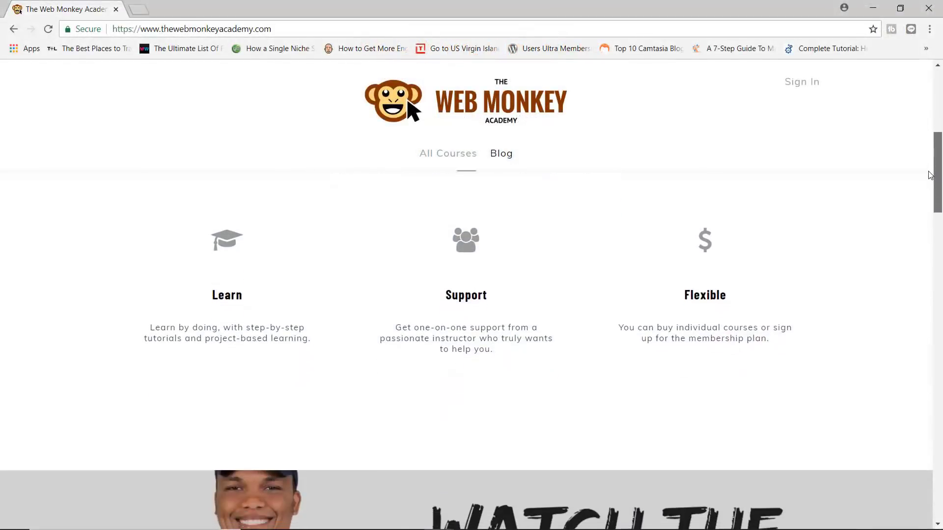
drag(929, 175, 929, 250)
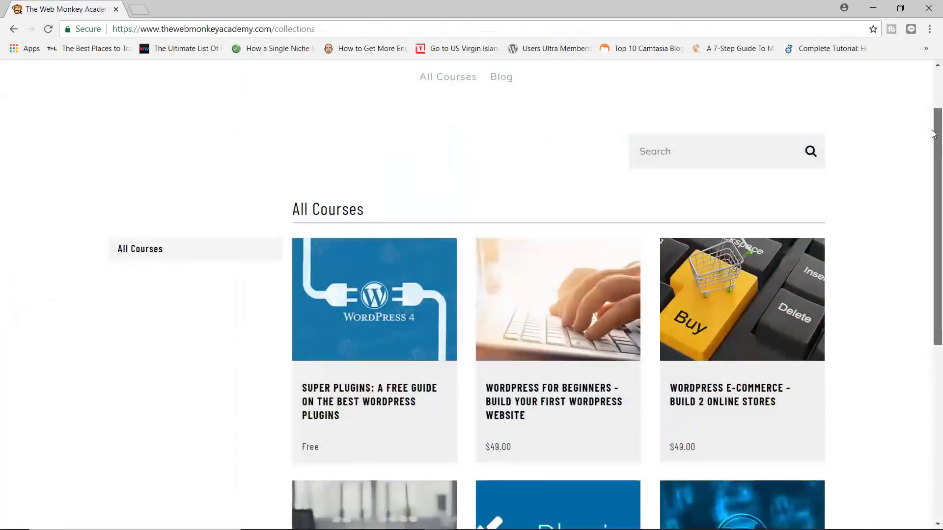
drag(930, 163, 931, 196)
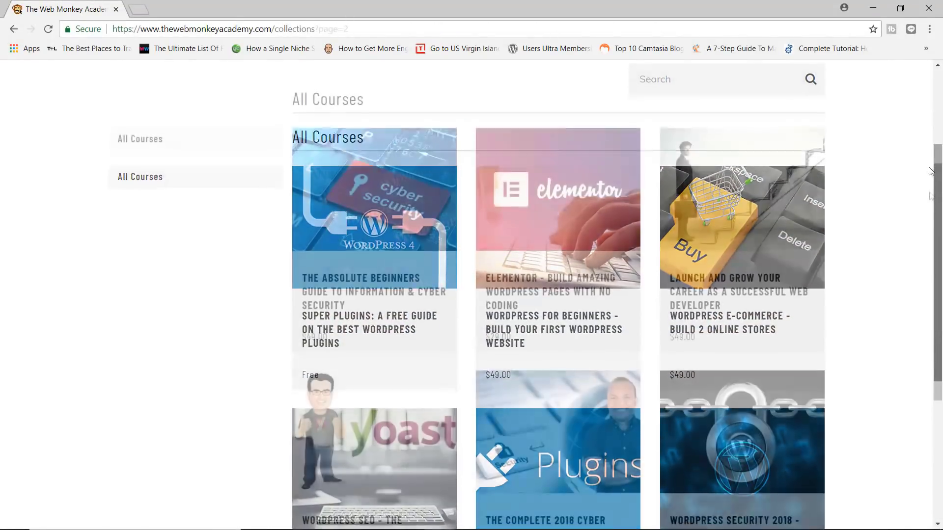
drag(931, 196, 926, 238)
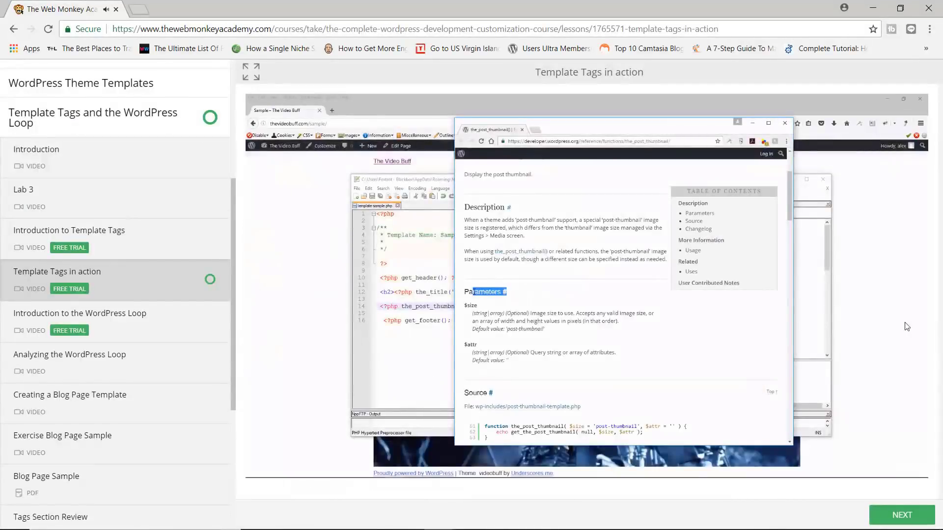
Enroll in the 2-week free trial membership and review the My Courses enrollments.
mouse_move(852, 319)
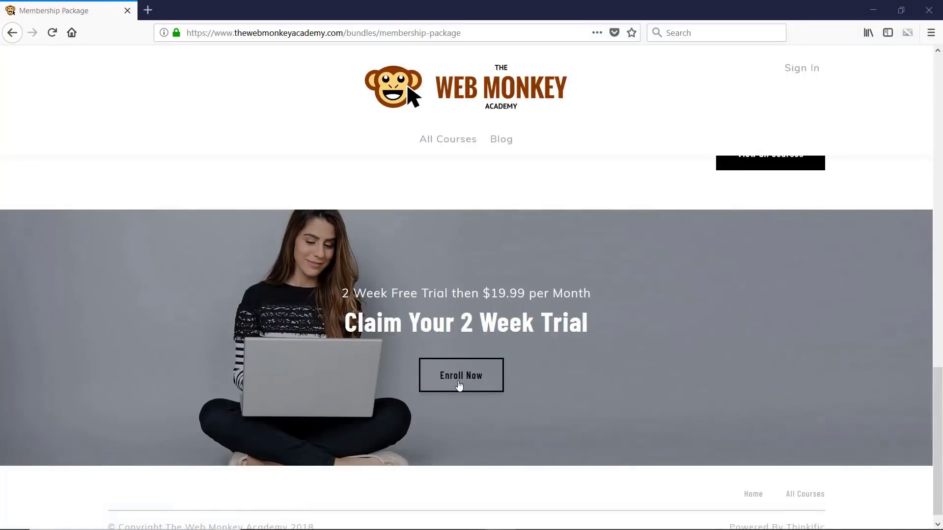
click(459, 386)
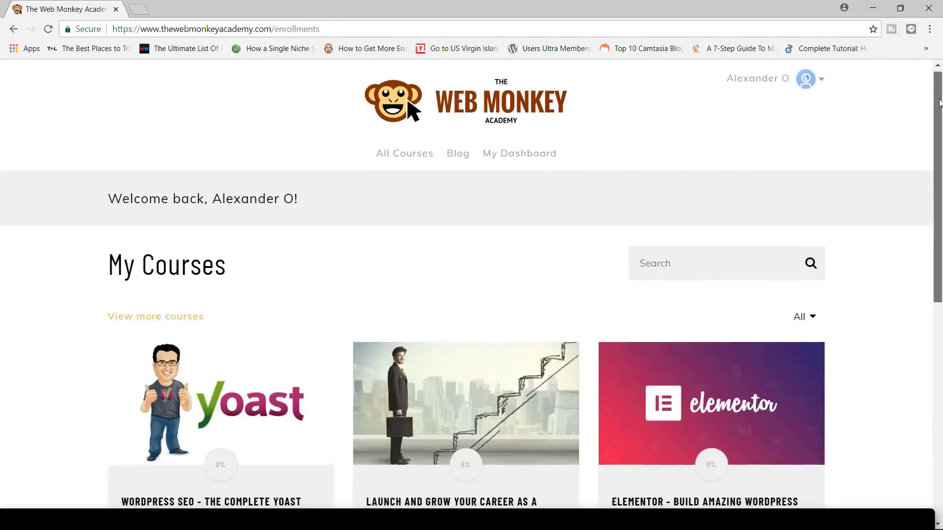
scroll(933, 173, down, 3)
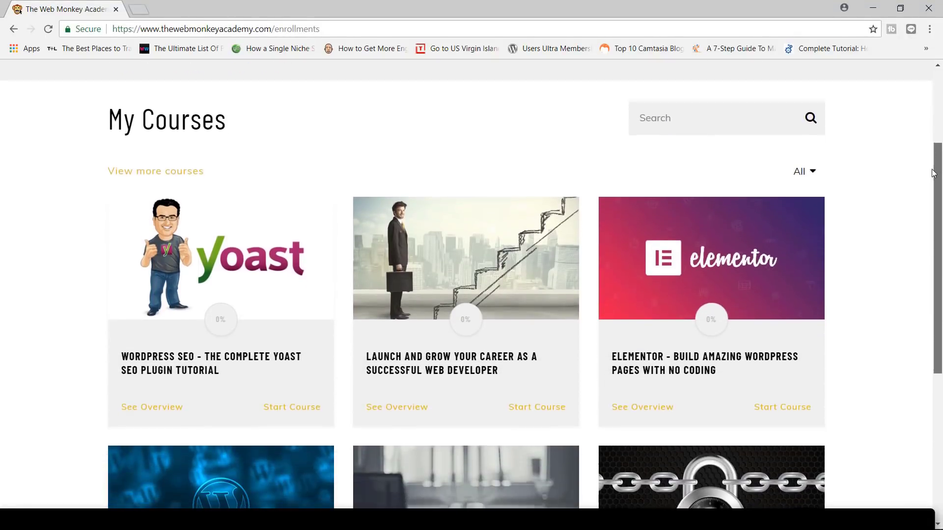
drag(933, 173, 917, 274)
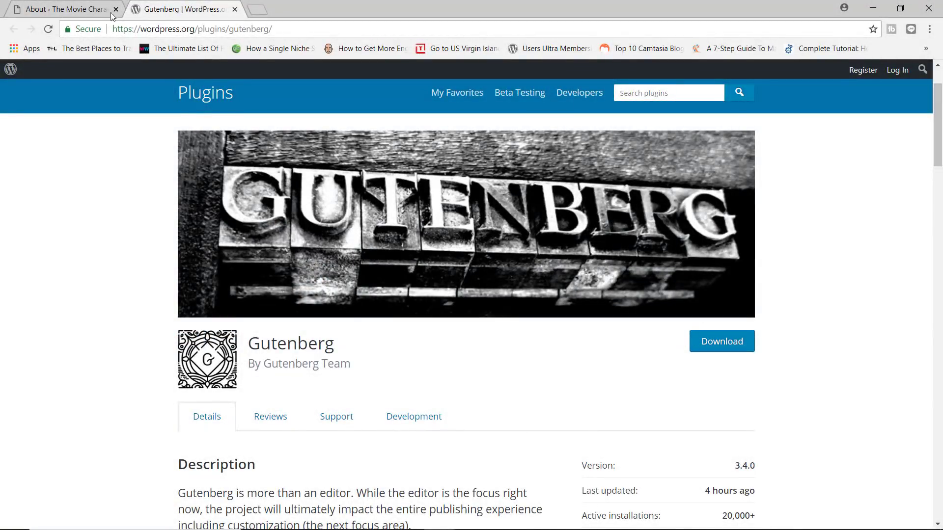
Return to the WordPress admin and start a new post from Posts > Add New.
click(77, 7)
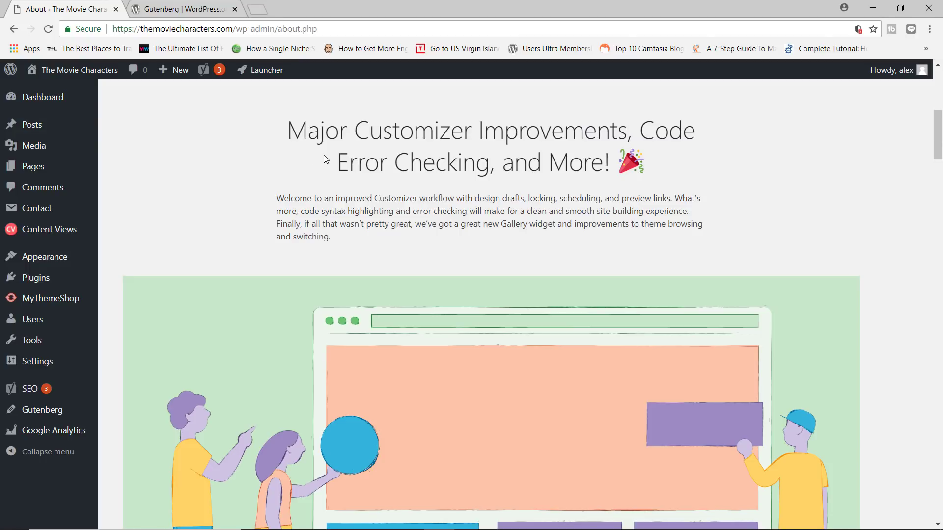
mouse_move(59, 410)
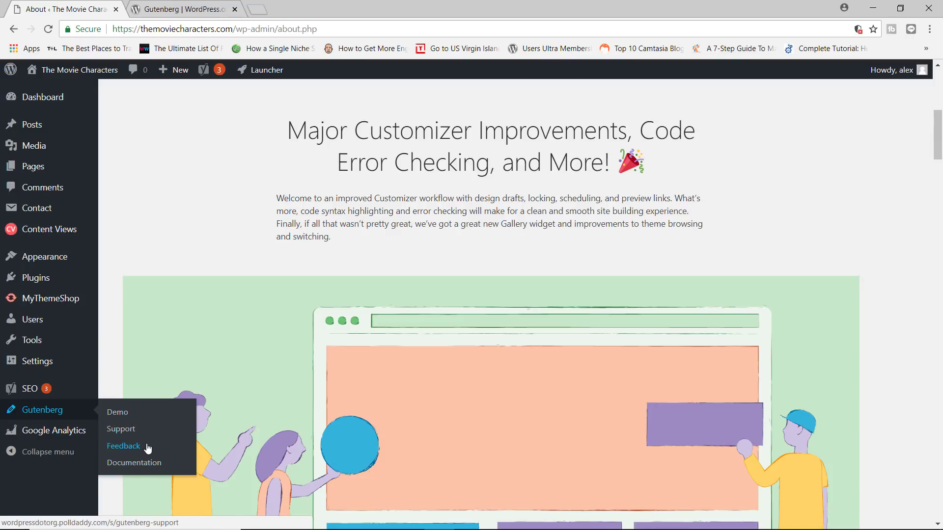
mouse_move(63, 123)
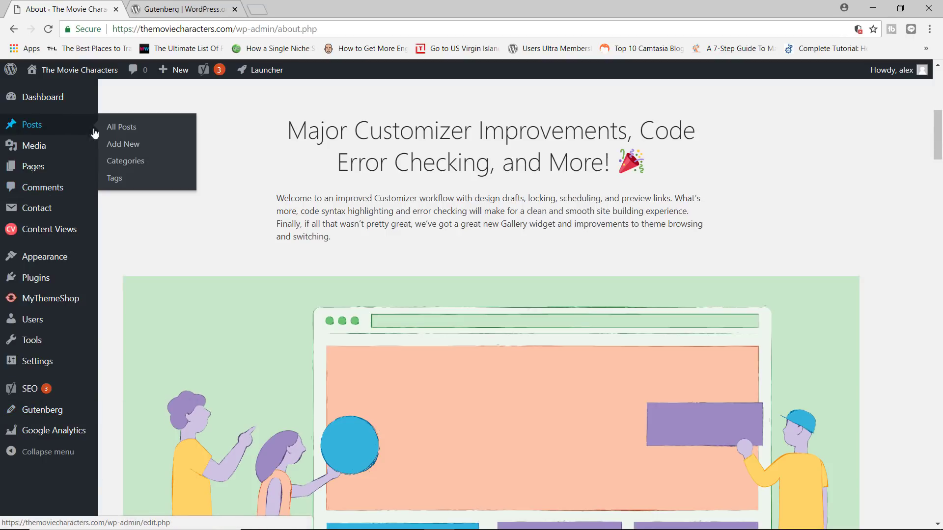
click(119, 143)
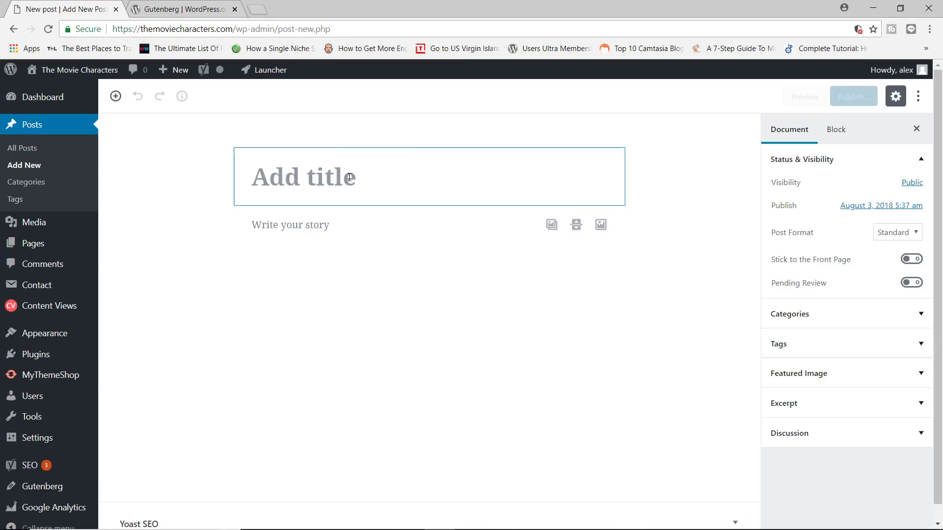
Title the new post 'Gutenberg Analysis' and move into the post body.
text(G)
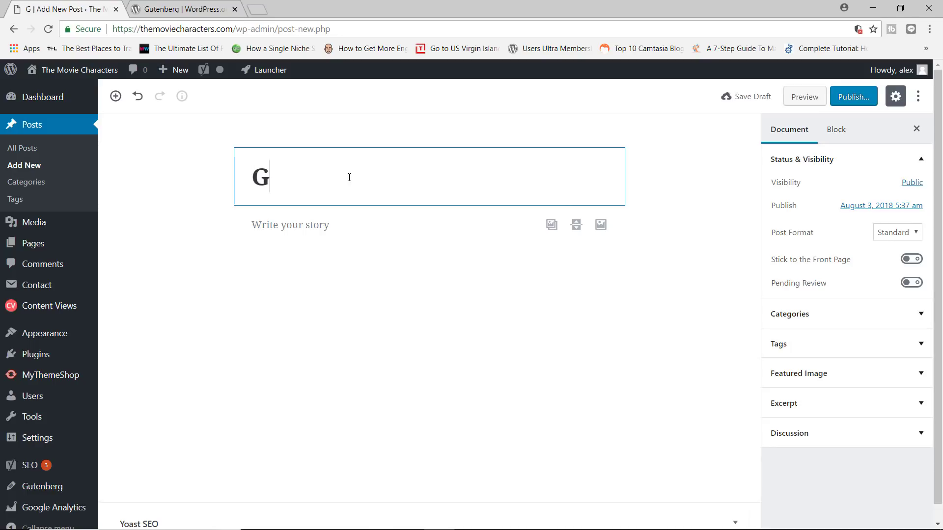
text(utenberg )
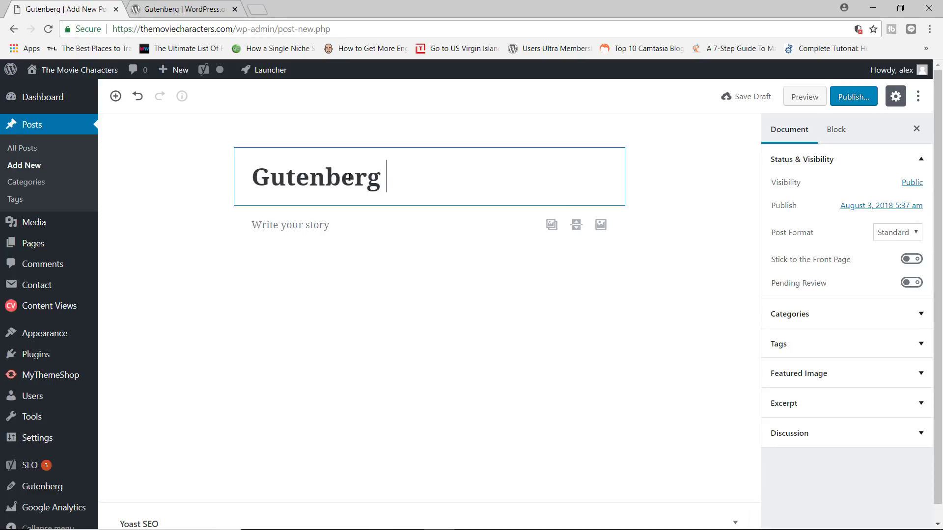
text(Analysis)
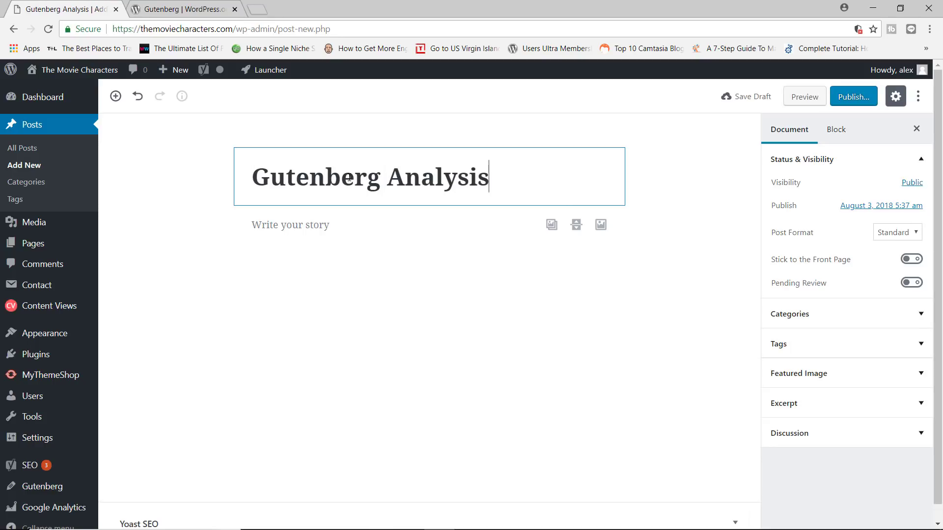
key(Return)
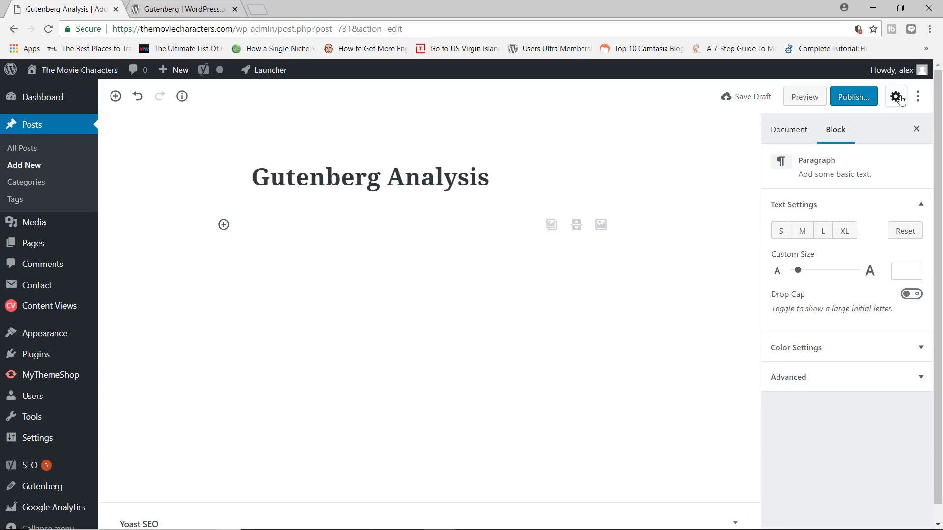
click(899, 99)
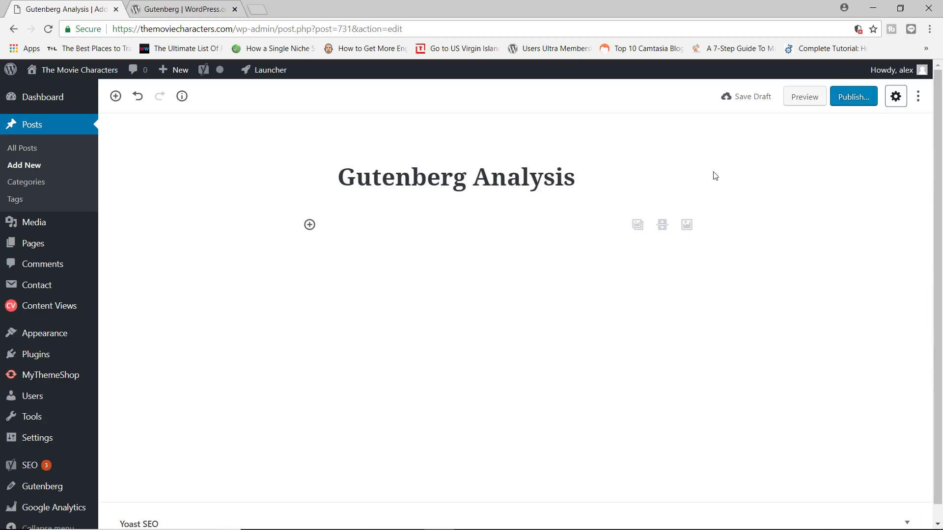
click(895, 98)
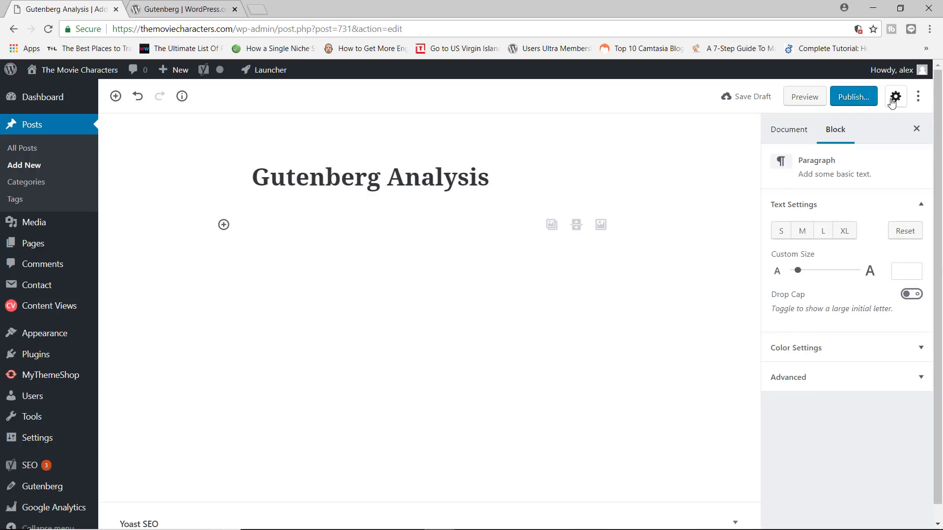
click(918, 101)
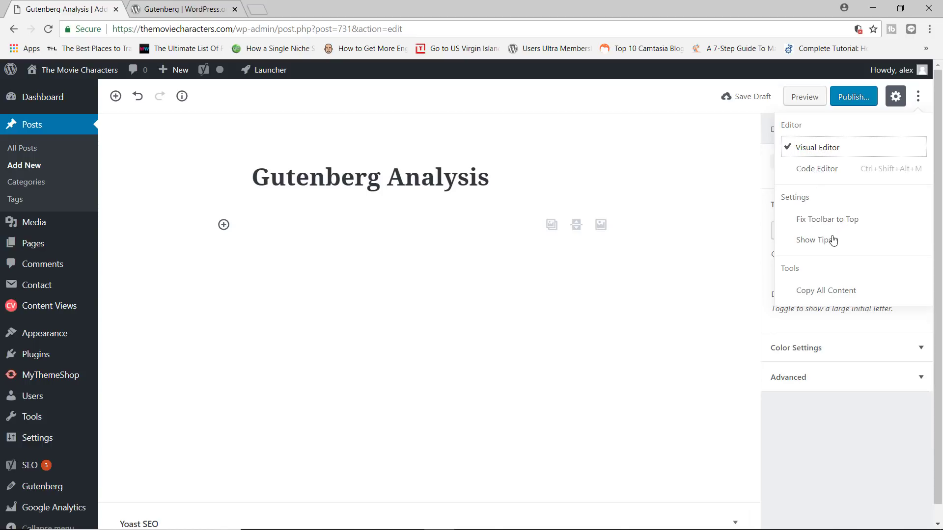
click(739, 149)
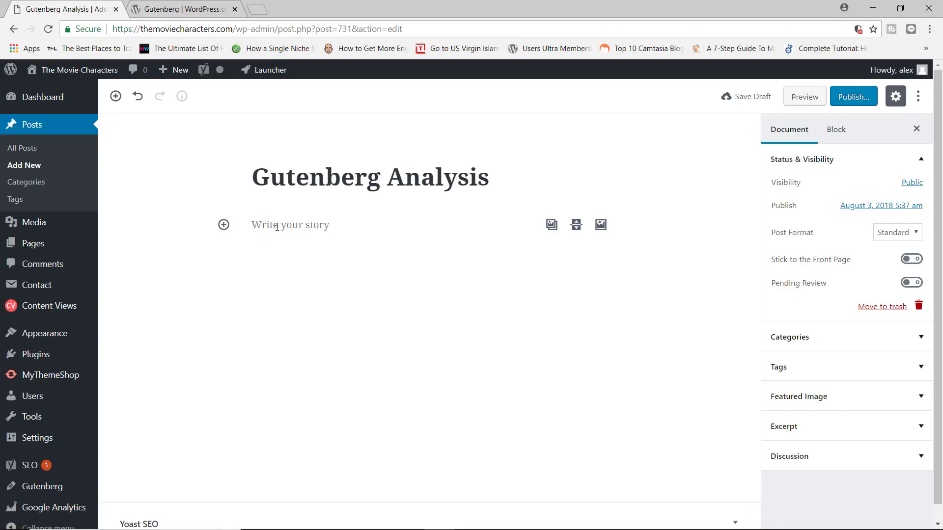
Write the first paragraph 'This post is all about Gutenberg'.
click(308, 227)
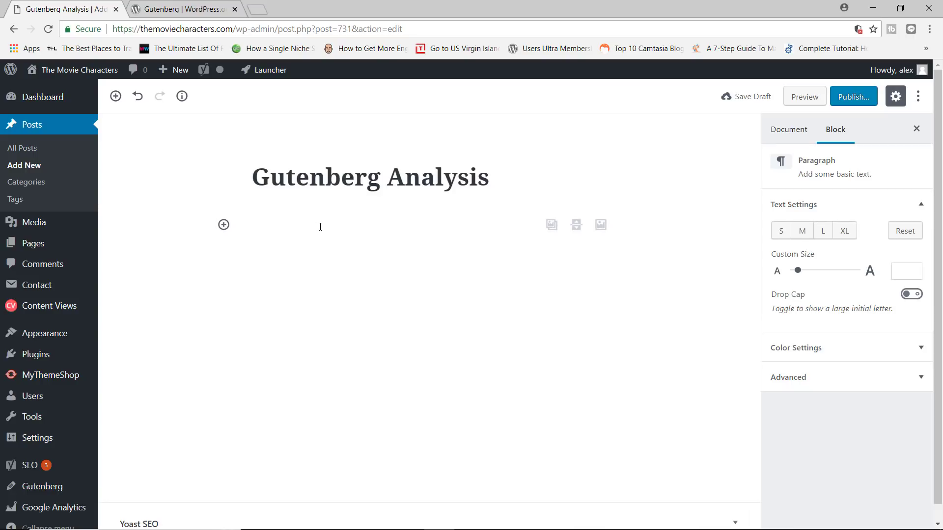
text(This post is all about Gutenberg)
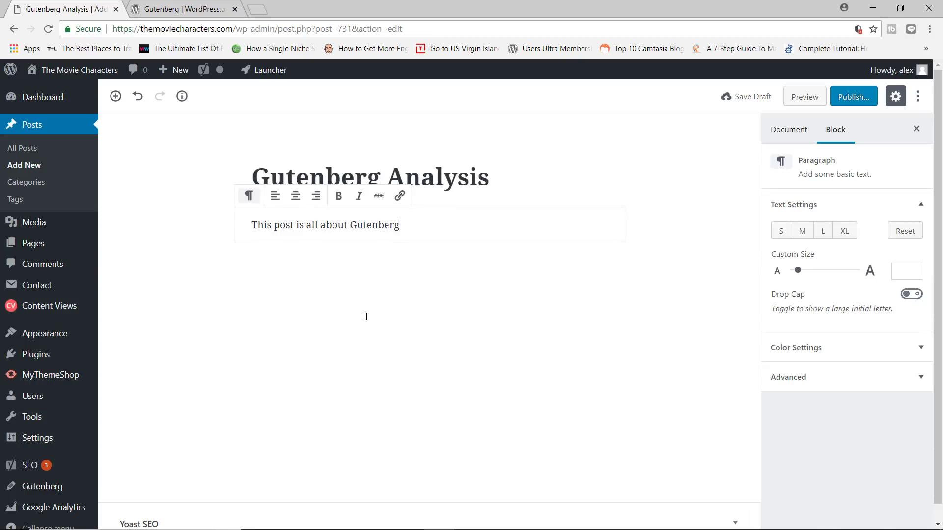
click(191, 185)
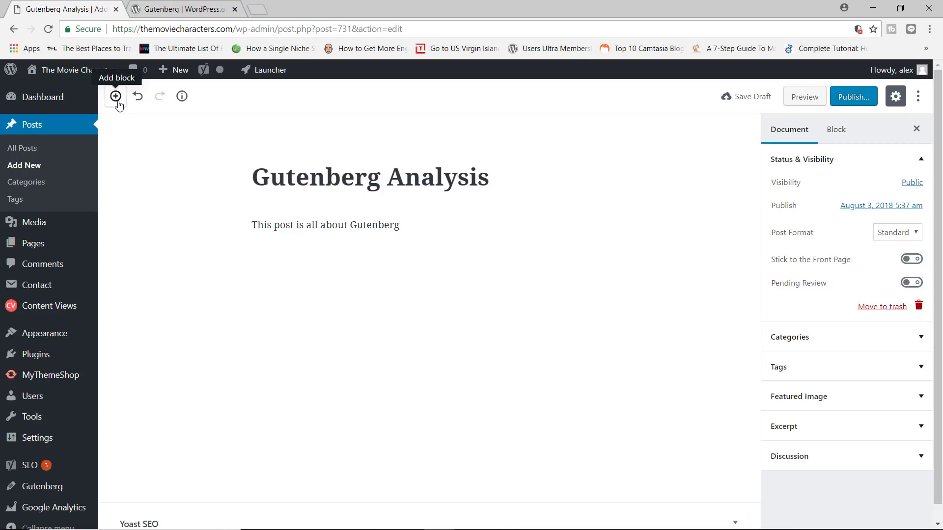
Open the block inserter and browse the Common Blocks category.
click(116, 97)
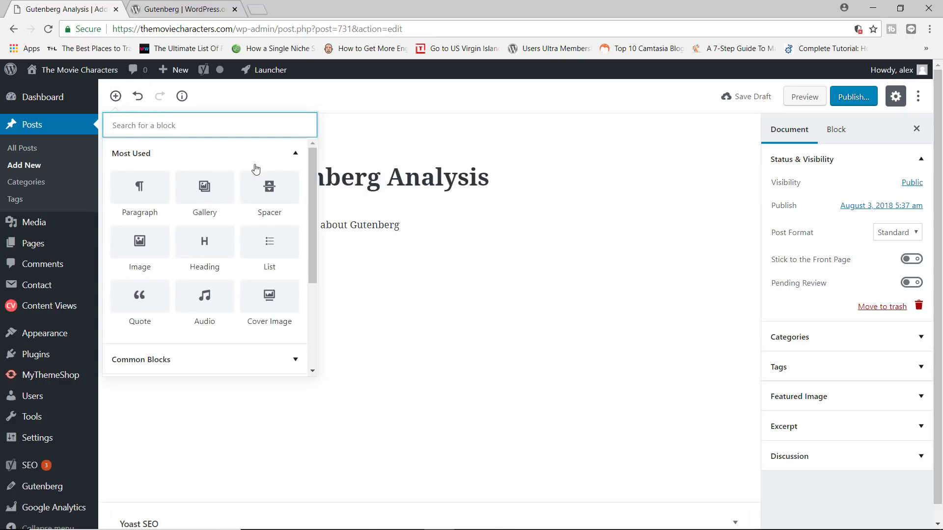
drag(311, 176, 311, 178)
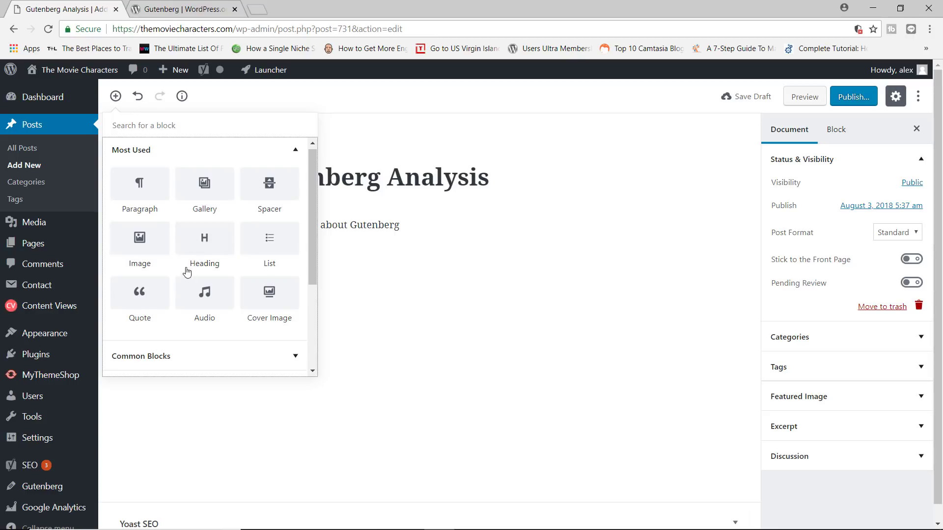
drag(310, 256, 310, 301)
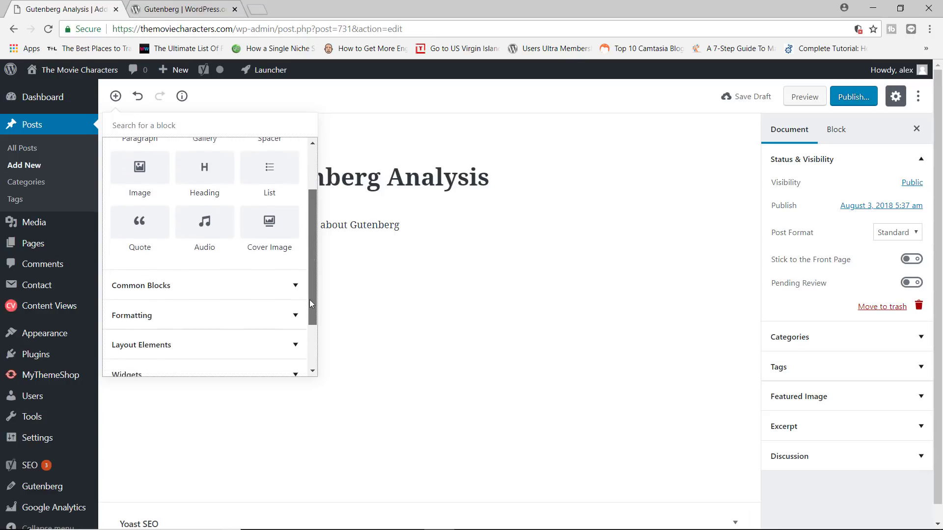
click(254, 278)
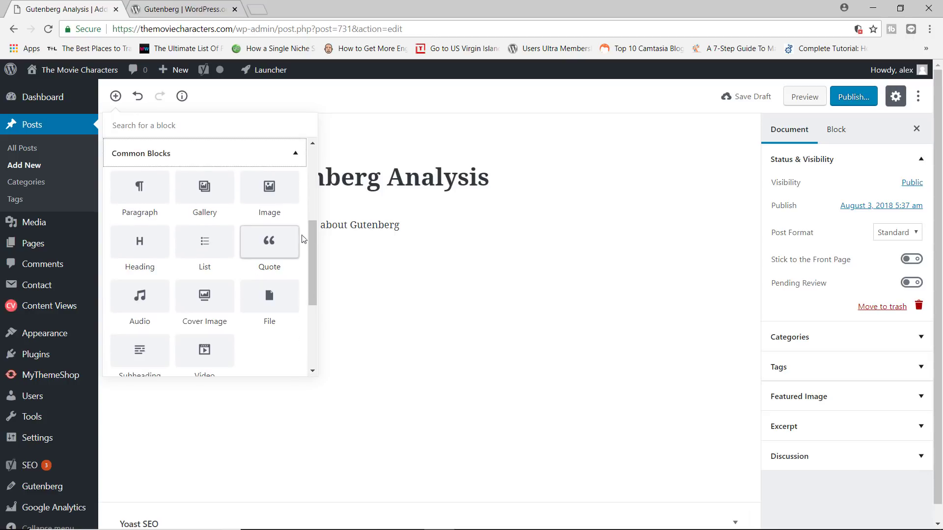
mouse_move(314, 241)
mouse_down()
mouse_move(316, 166)
mouse_move(309, 253)
mouse_up()
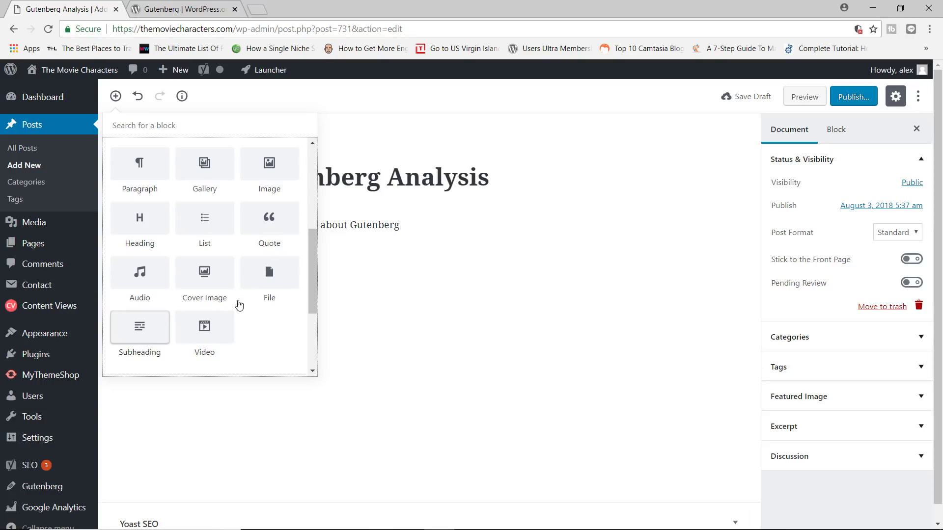
drag(311, 278, 310, 325)
Browse Formatting, Layout Elements, Widgets, Embeds and Reusable blocks, then close the inserter.
click(222, 260)
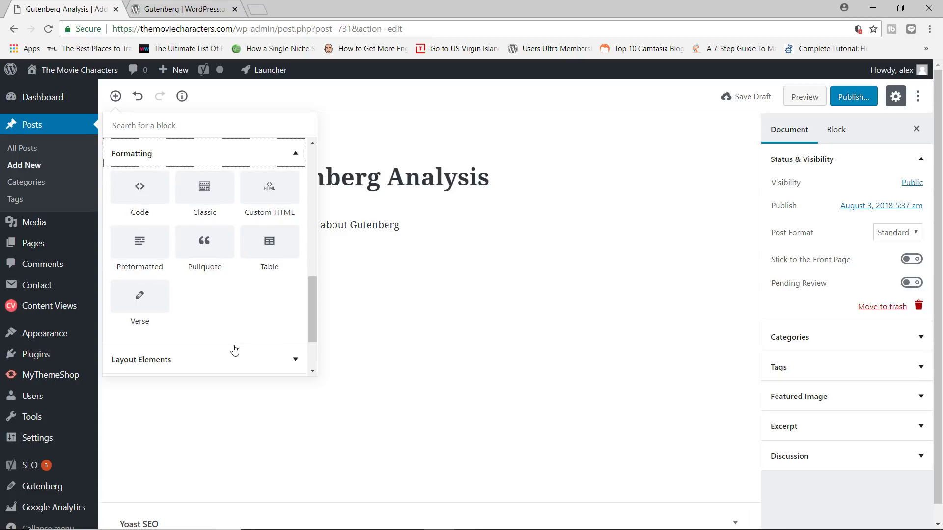
click(228, 360)
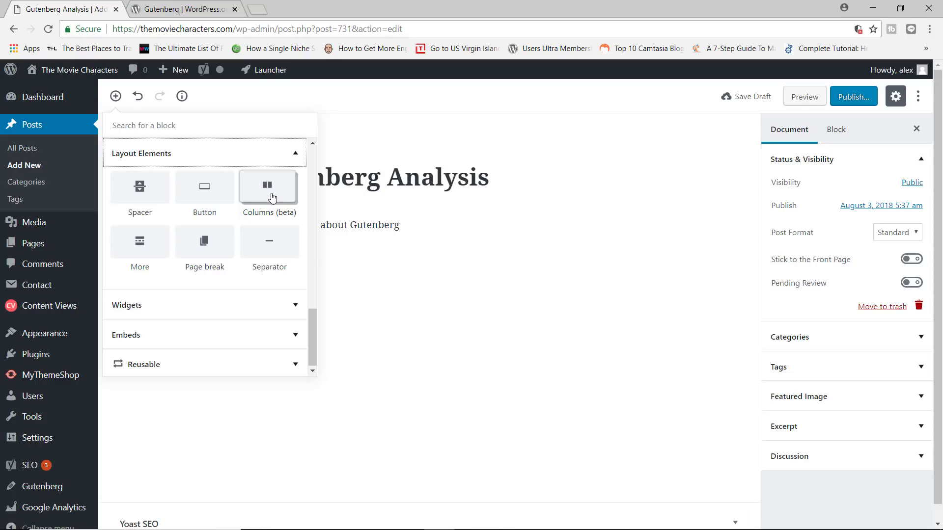
click(292, 306)
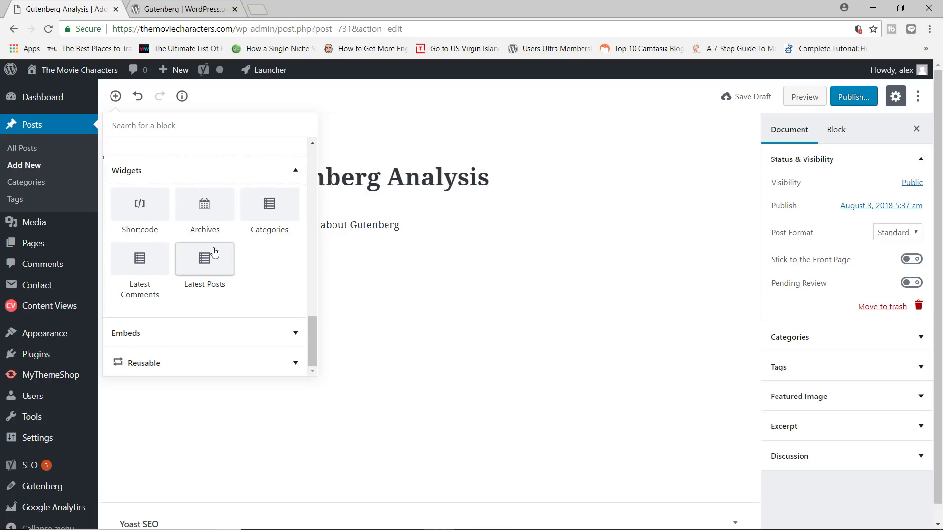
click(266, 339)
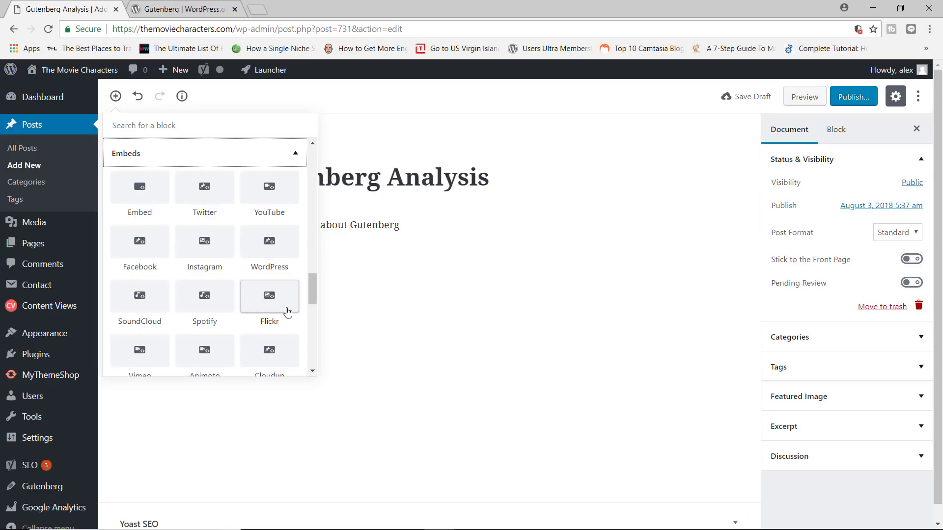
drag(316, 291, 311, 318)
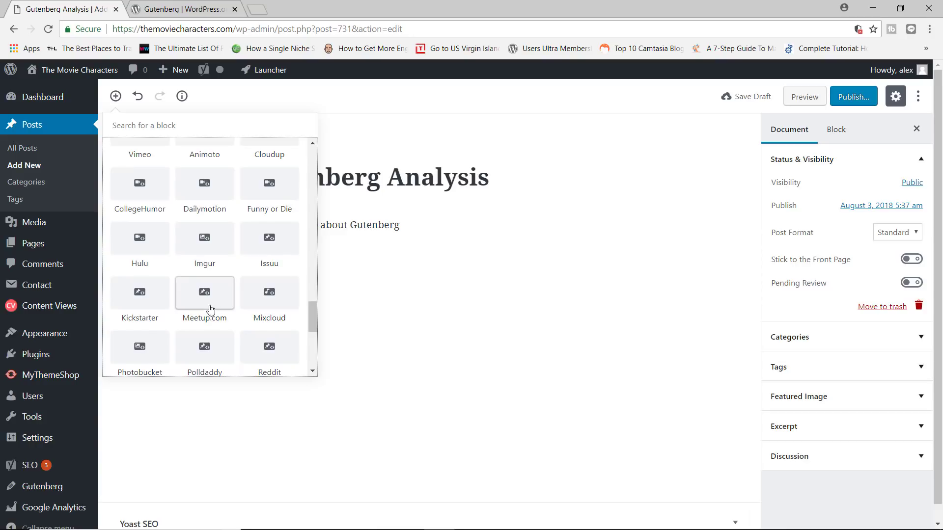
drag(314, 320, 310, 362)
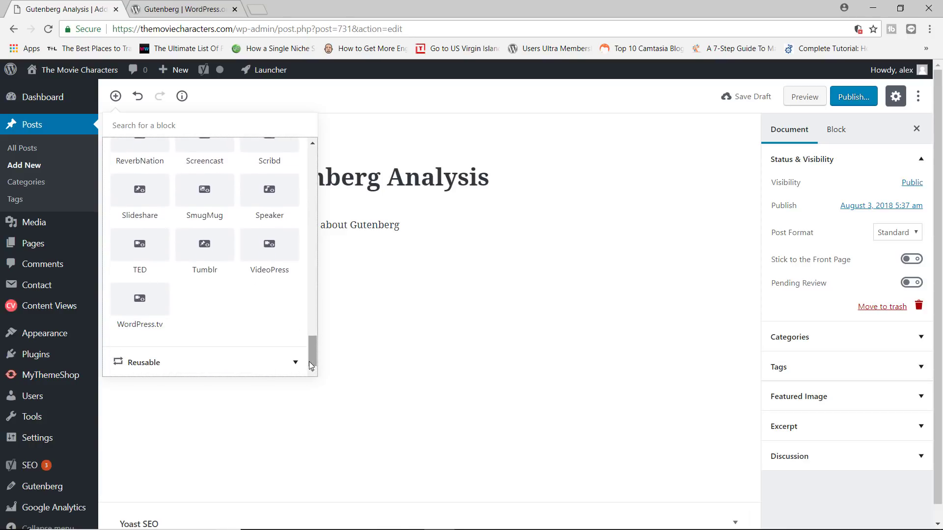
click(247, 375)
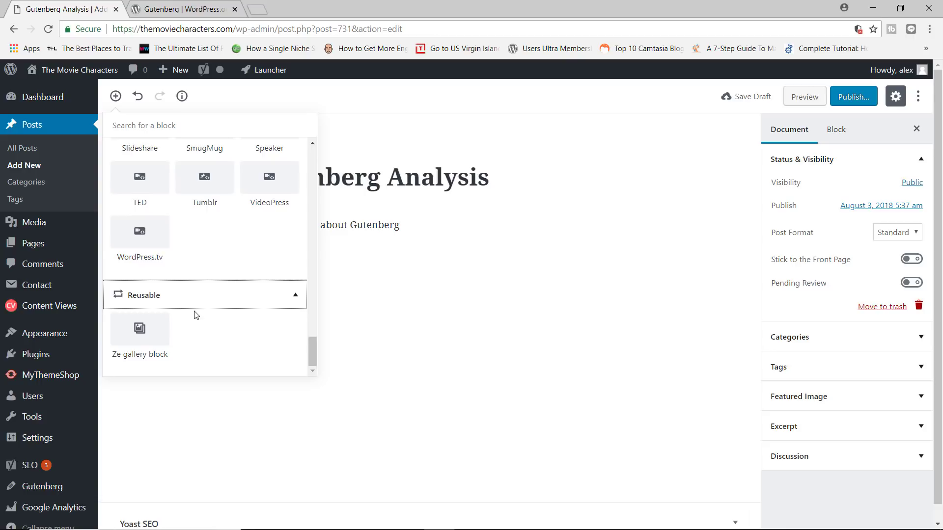
mouse_move(163, 345)
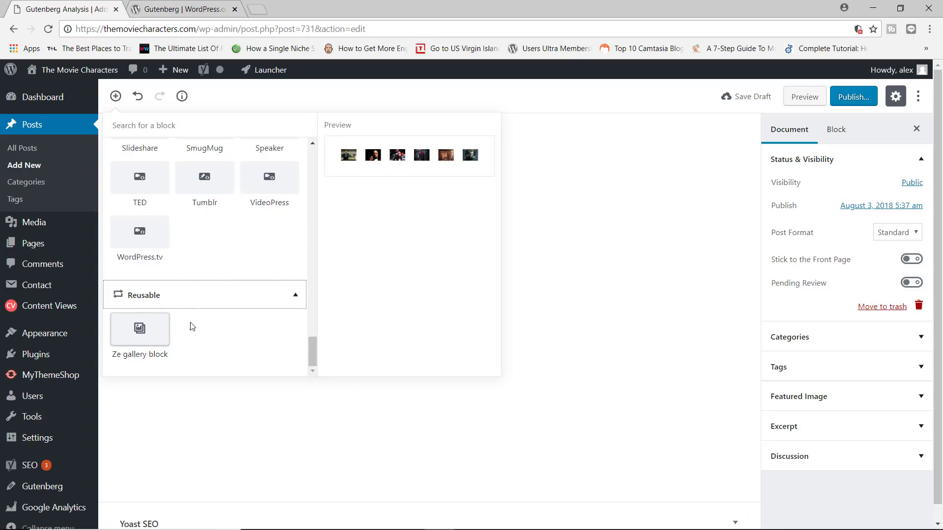
click(461, 357)
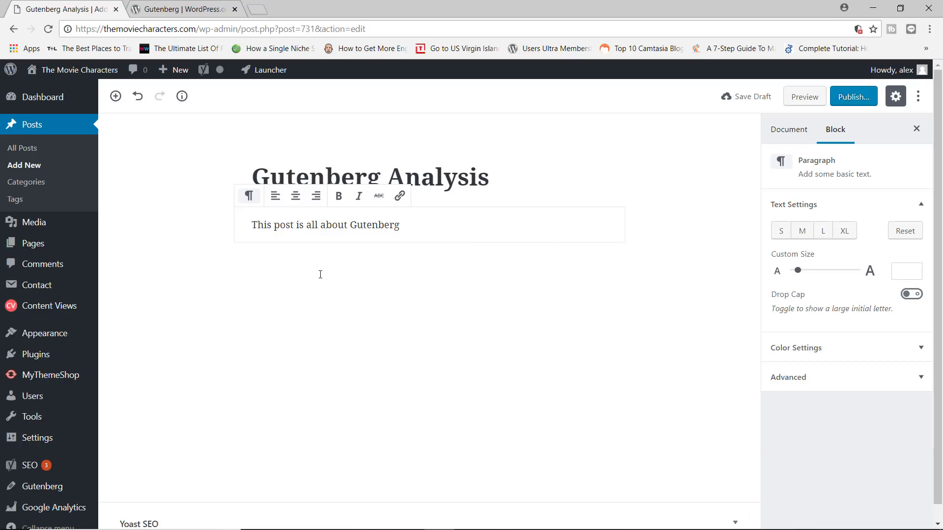
Insert an Image block showing the Predator picture picked from the Media Library.
click(116, 96)
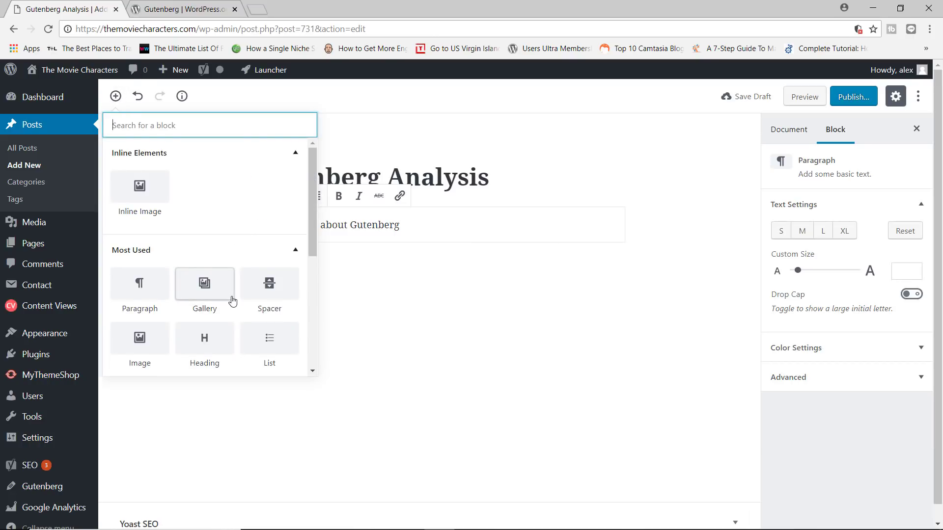
click(140, 339)
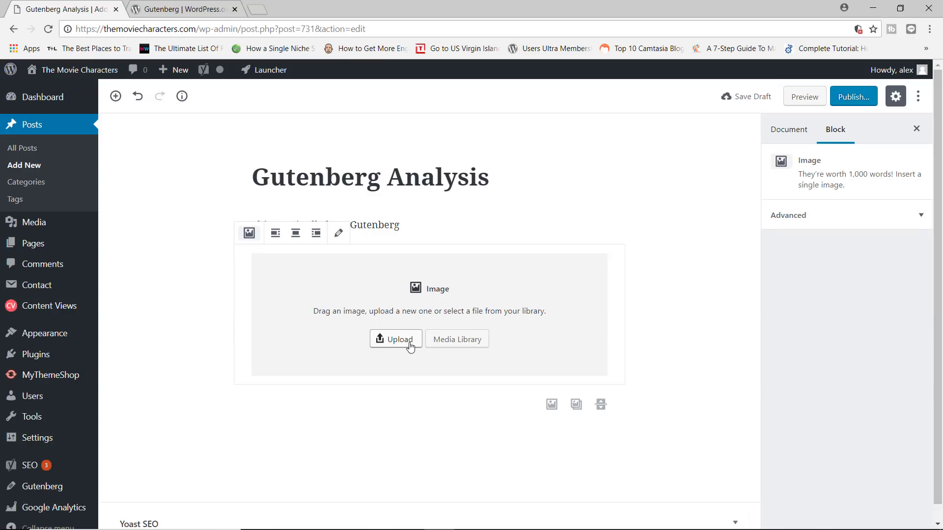
click(457, 344)
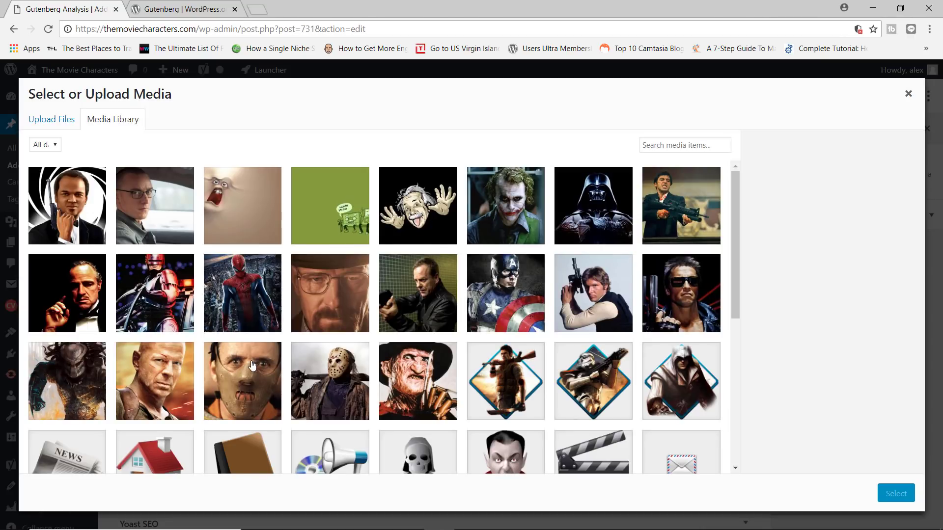
click(89, 368)
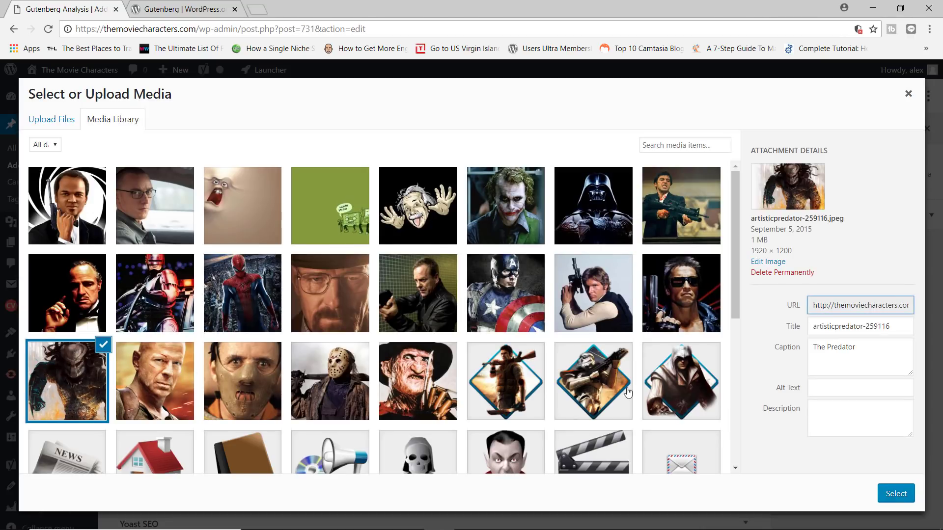
click(895, 493)
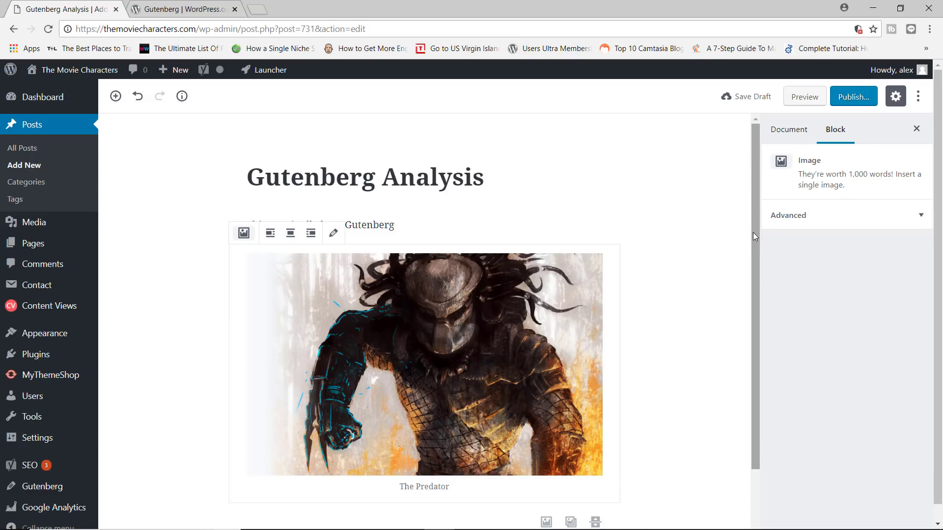
Assign the post to the Comic Book category in the Document settings.
mouse_move(753, 232)
mouse_down()
mouse_move(753, 257)
mouse_move(756, 239)
mouse_up()
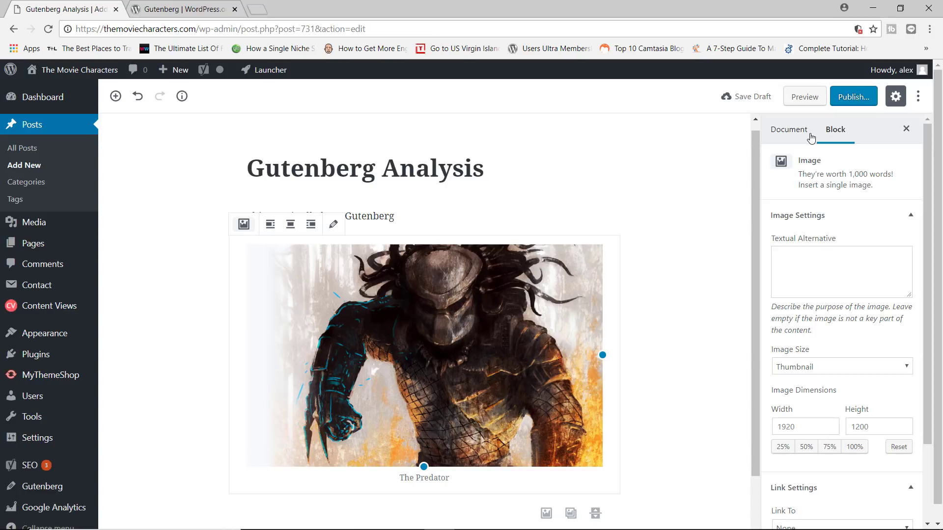
click(785, 132)
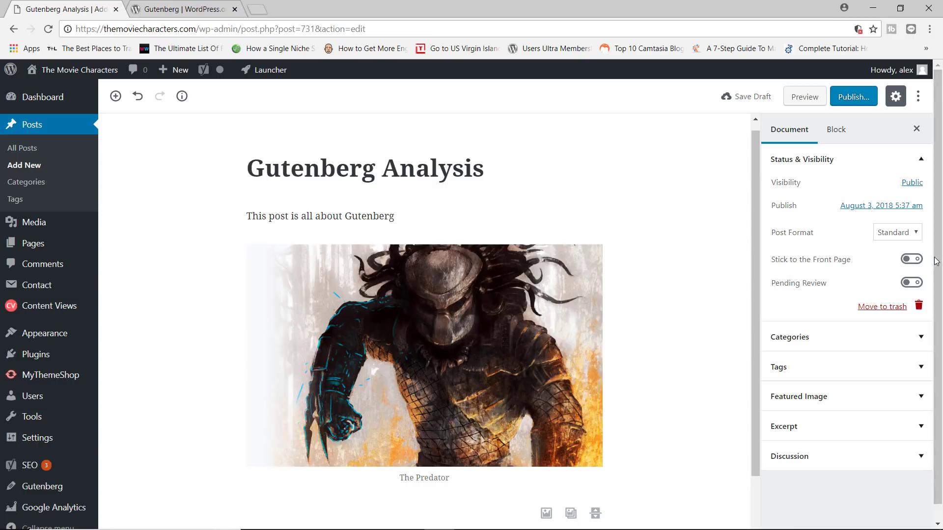
scroll(937, 304, down, 1)
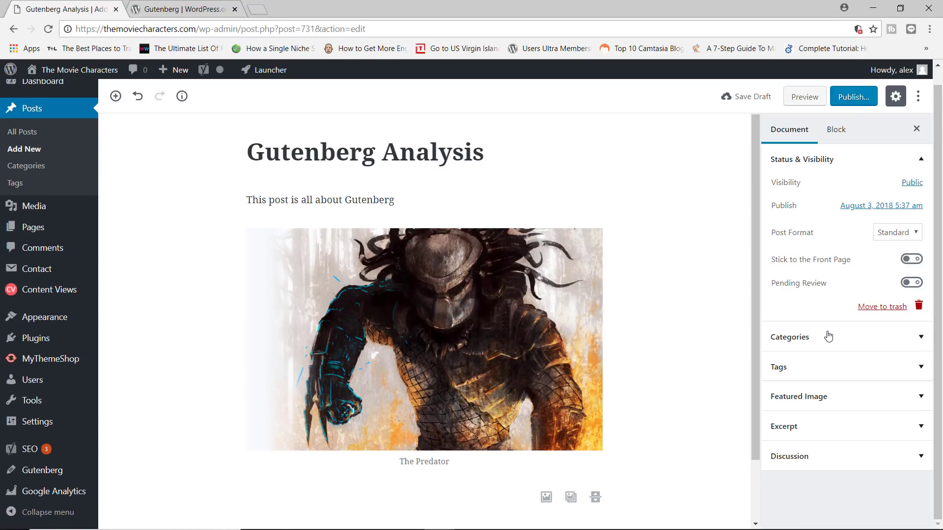
click(829, 337)
click(811, 381)
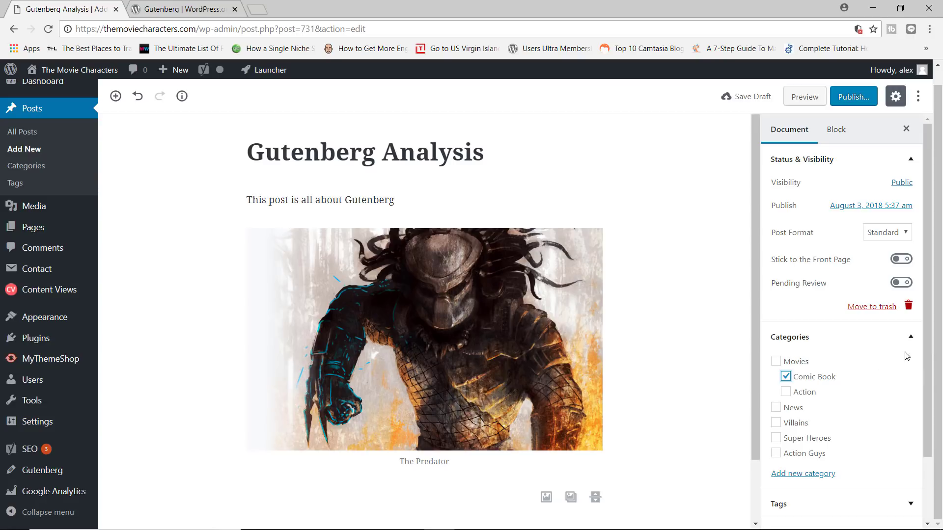
scroll(923, 356, down, 2)
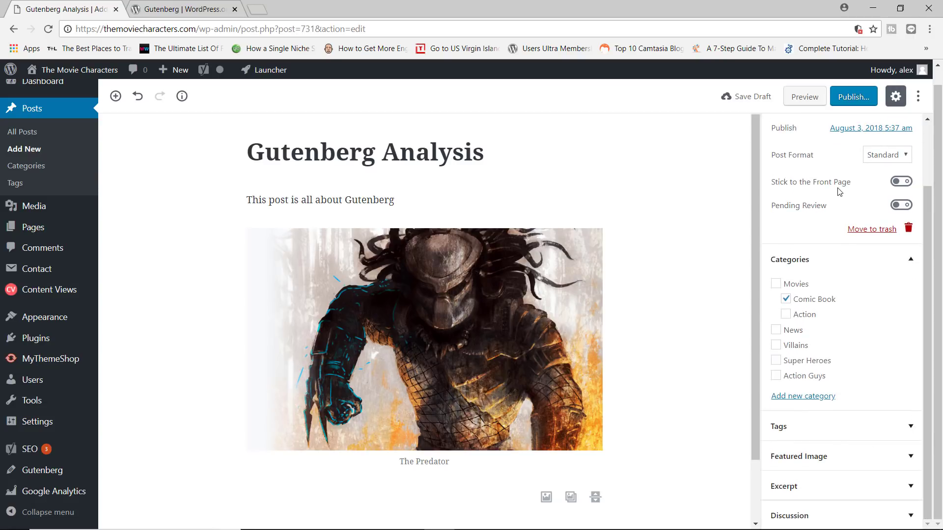
drag(928, 194, 928, 127)
Select the Predator image, keep its size as Thumbnail, and view its link settings.
click(845, 130)
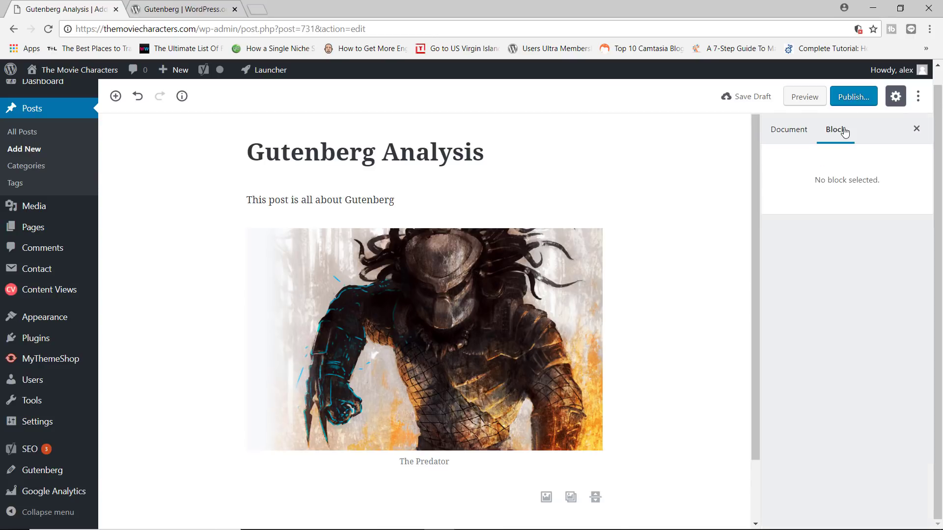
click(449, 332)
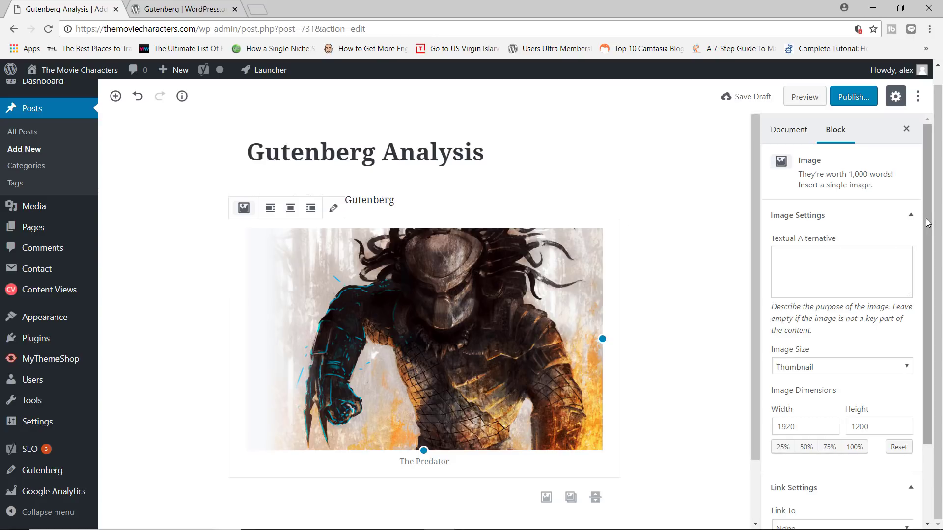
drag(926, 219, 928, 270)
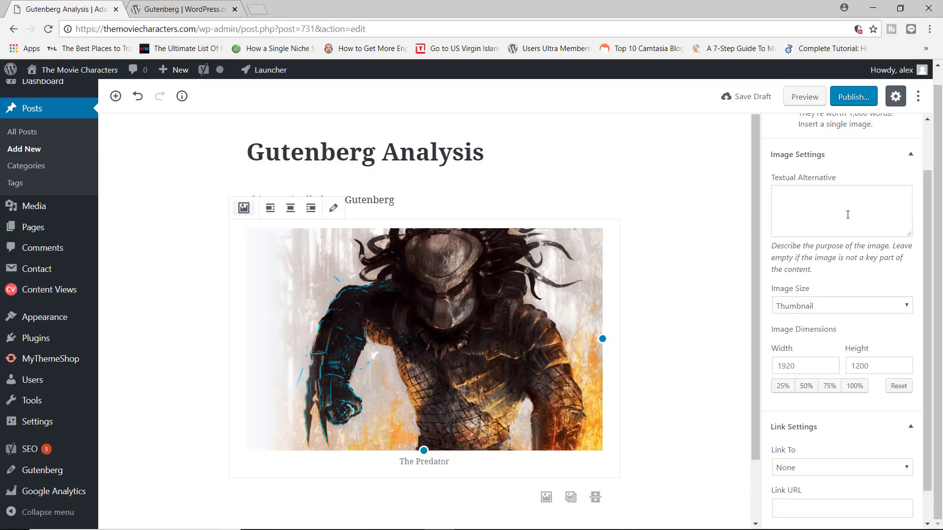
click(825, 306)
click(849, 278)
scroll(923, 368, down, 1)
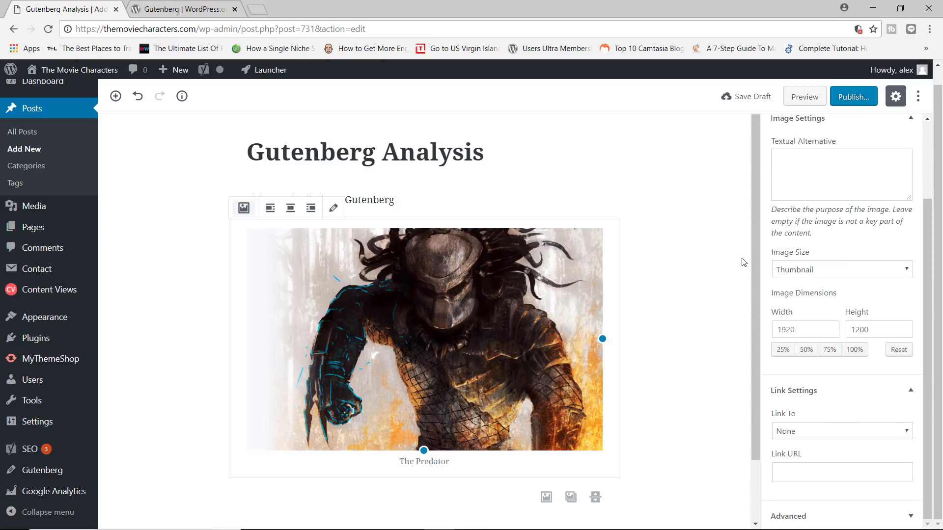
Set the intro paragraph's custom text size to 32.
click(421, 200)
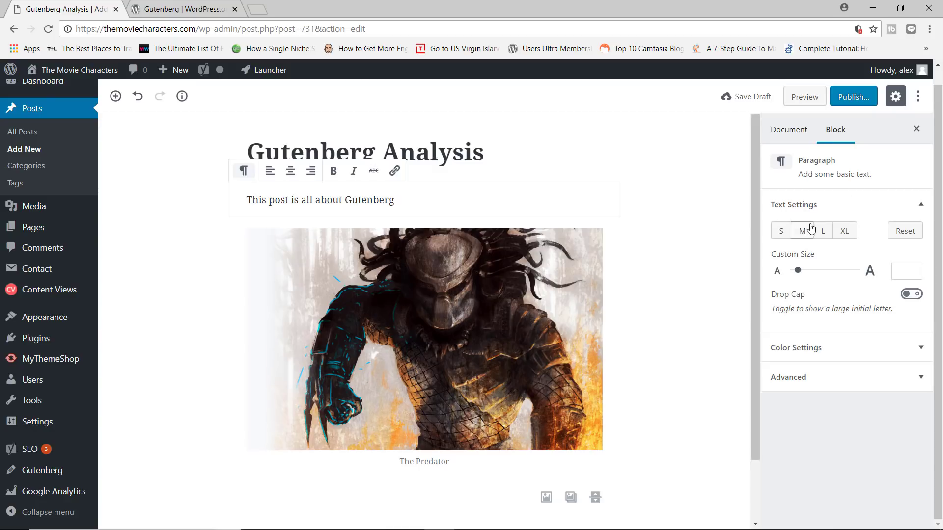
click(825, 231)
drag(799, 273, 808, 271)
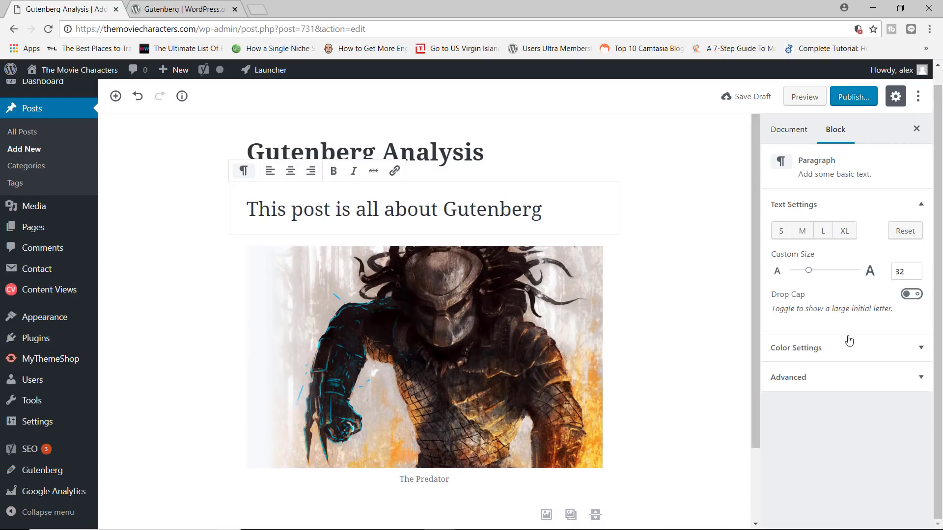
Expand the paragraph's Color Settings and Advanced panels, then save the post as a draft.
click(842, 351)
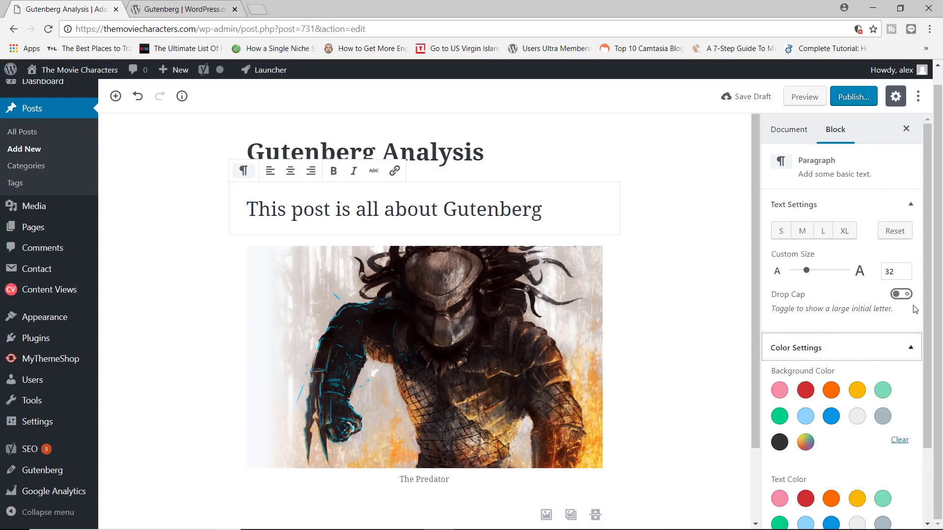
scroll(924, 395, down, 2)
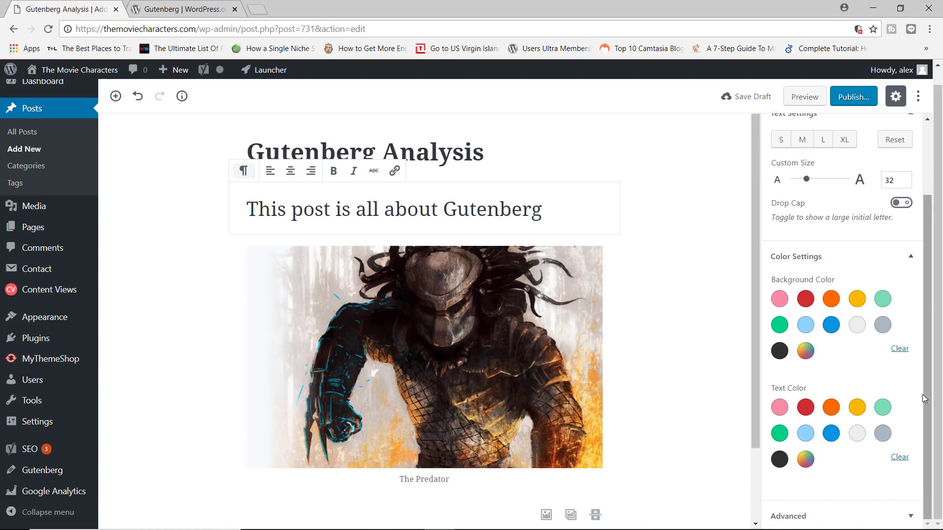
click(806, 517)
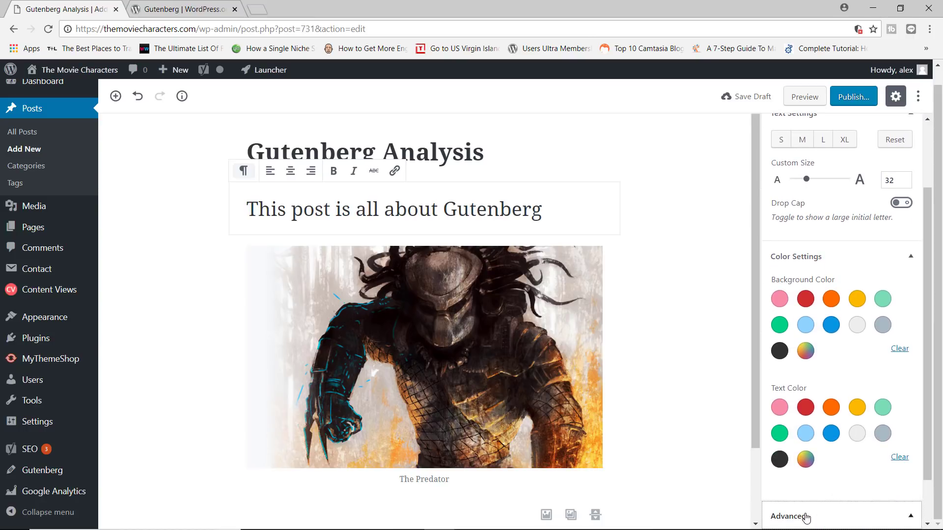
key(Return)
scroll(927, 405, down, 1)
scroll(927, 406, down, 1)
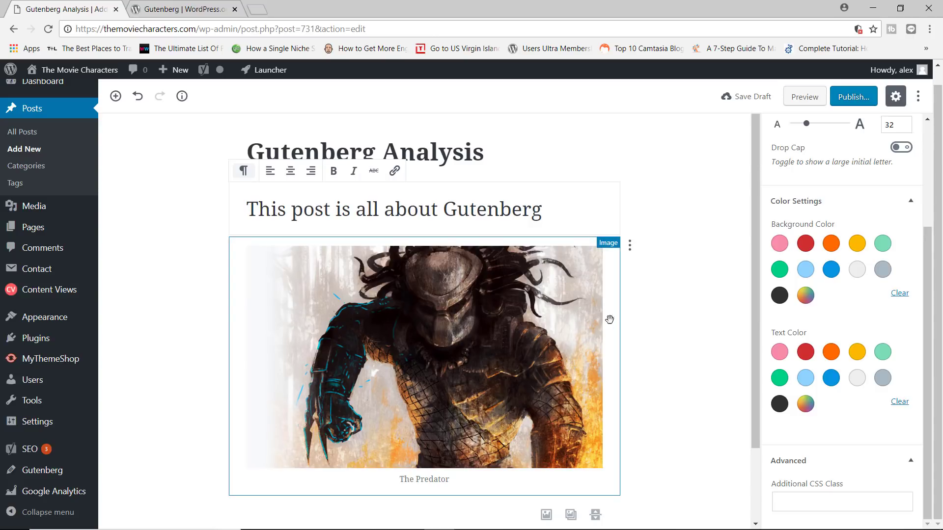
Insert a Spacer block above the Predator image and raise its height from 100 to 140 pixels.
drag(755, 198, 751, 258)
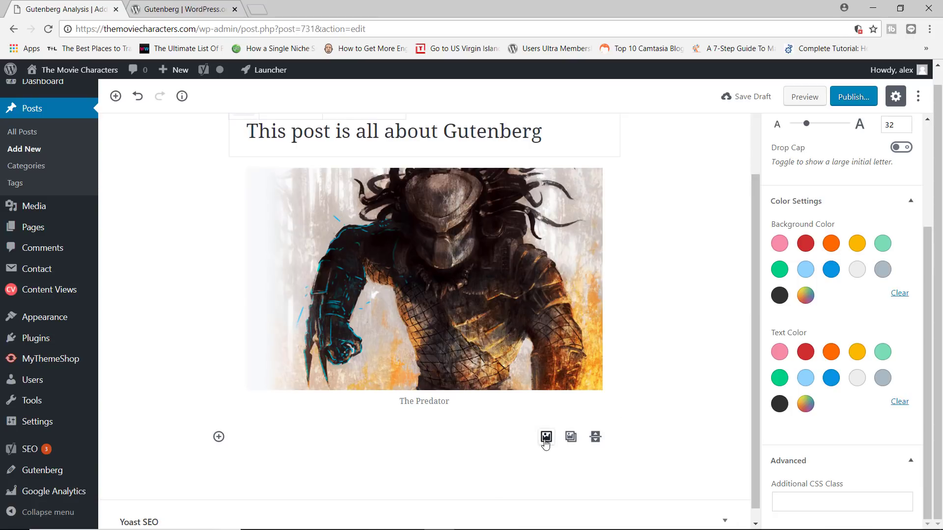
click(219, 437)
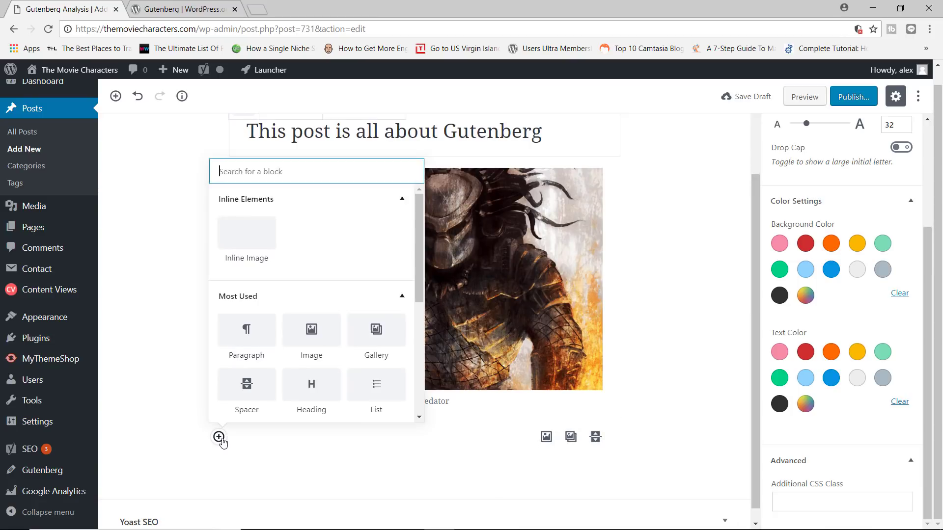
drag(417, 278, 415, 316)
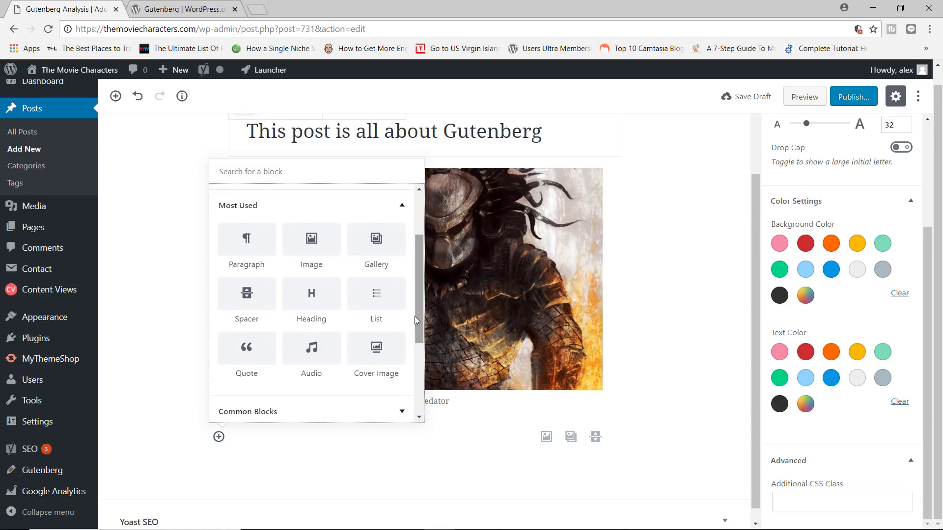
click(254, 305)
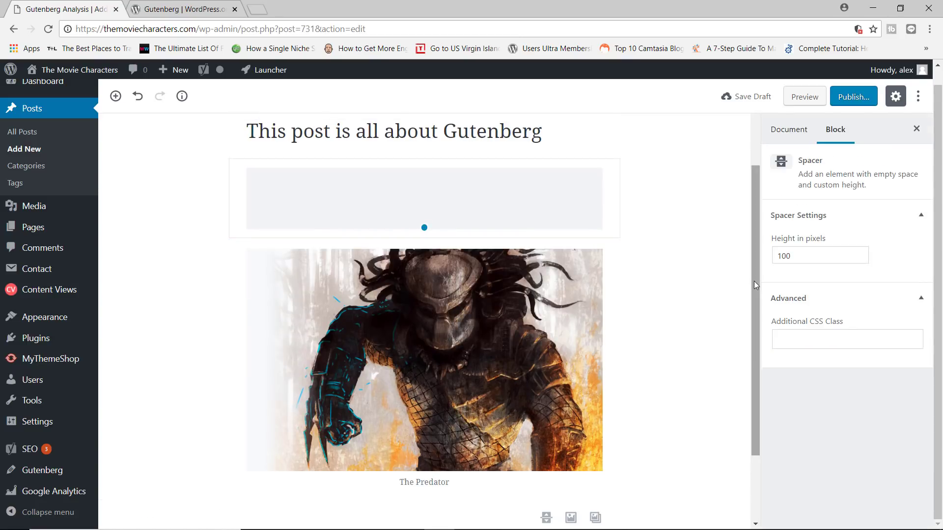
drag(755, 281, 748, 356)
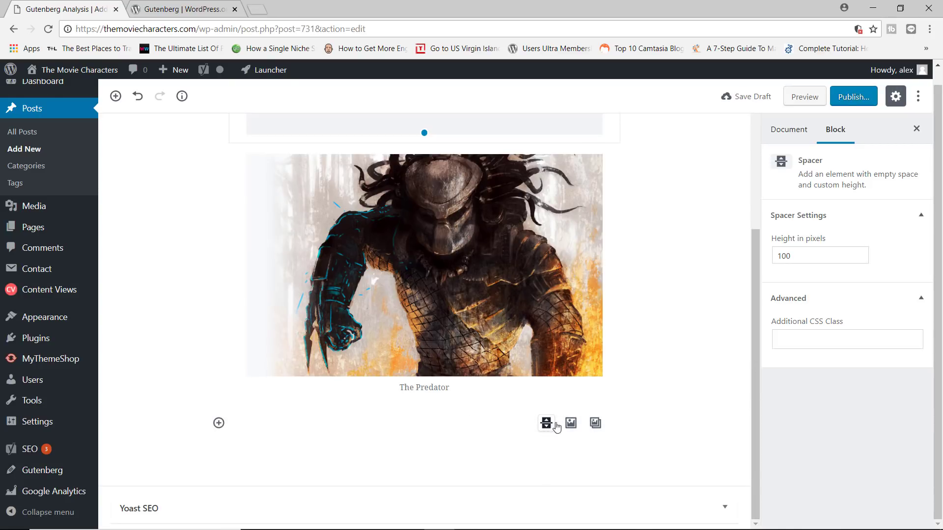
click(858, 252)
click(858, 252)
click(859, 253)
click(859, 252)
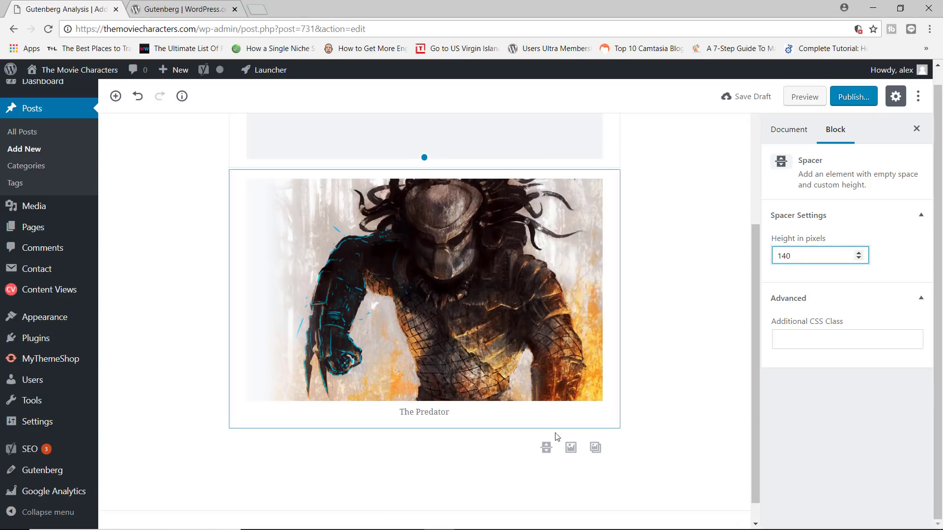
scroll(756, 385, down, 1)
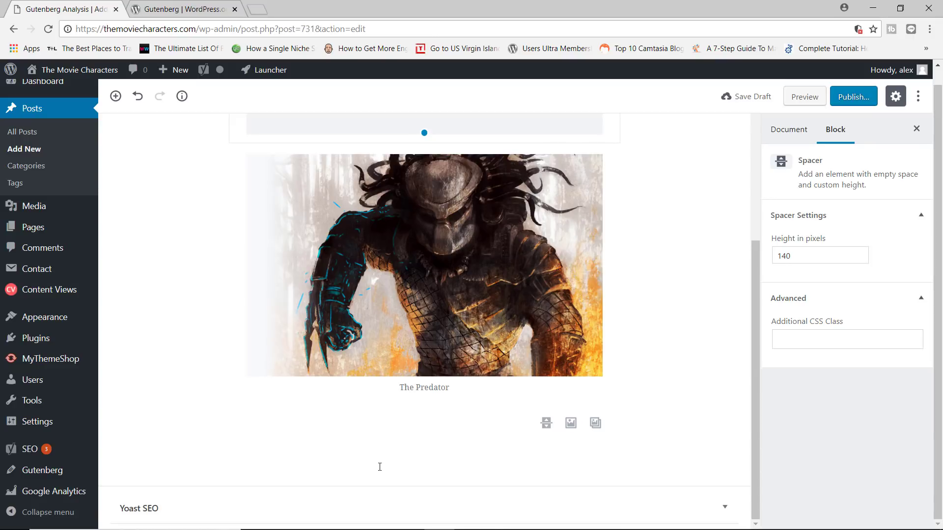
Insert a Quote block above the Predator image reading 'I believe in Gutenberg ....'.
click(218, 422)
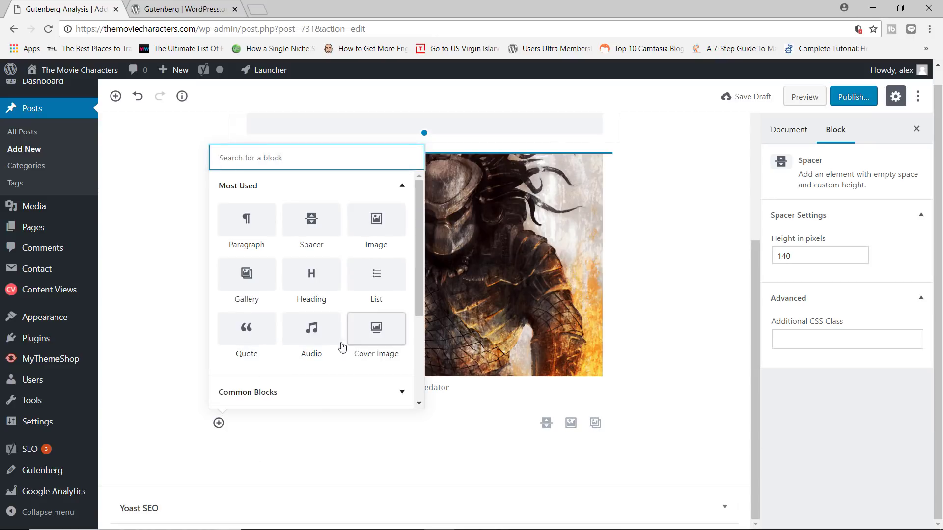
click(247, 331)
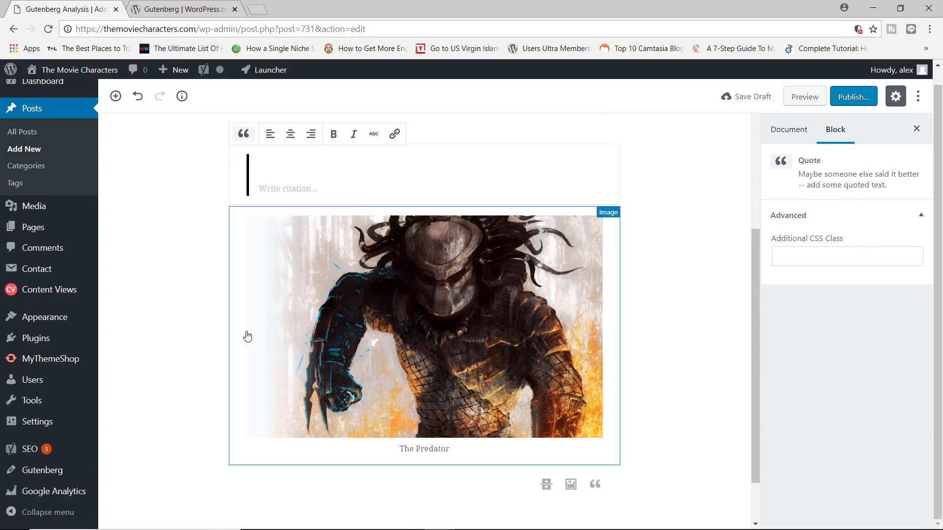
text(I be)
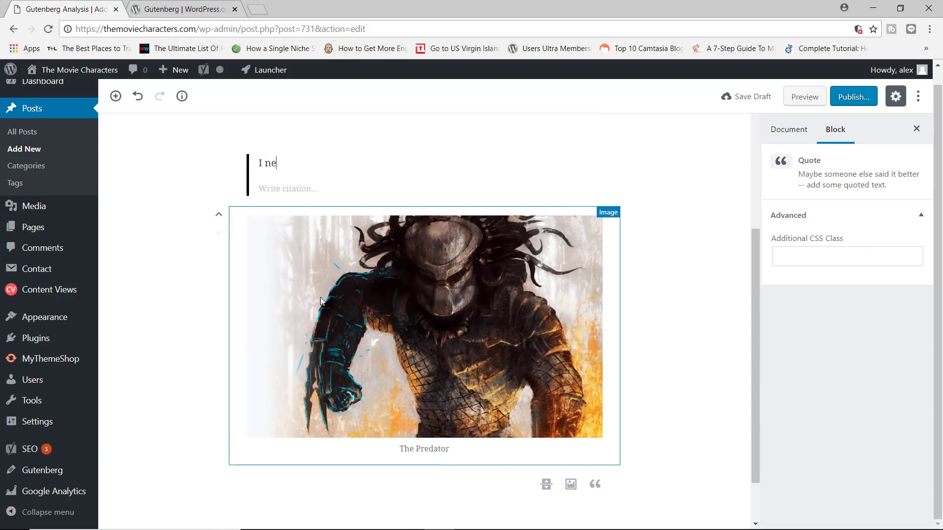
key(BackSpace)
key(BackSpace)
text(beleive)
key(BackSpace)
key(BackSpace)
key(BackSpace)
key(BackSpace)
key(BackSpace)
text(ieve in Gutenberg .....)
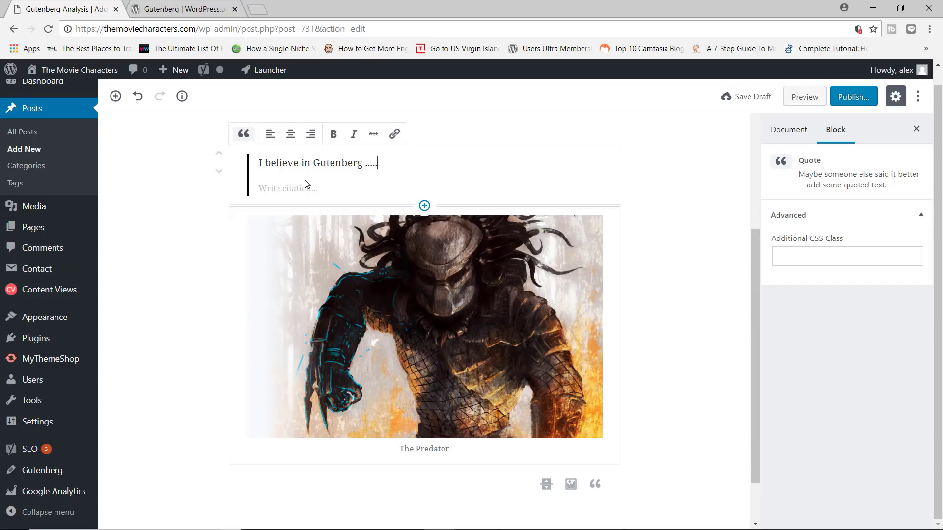
Fill in the quote's author citation, then deselect the block.
click(306, 182)
text(Alex aka T he Web M)
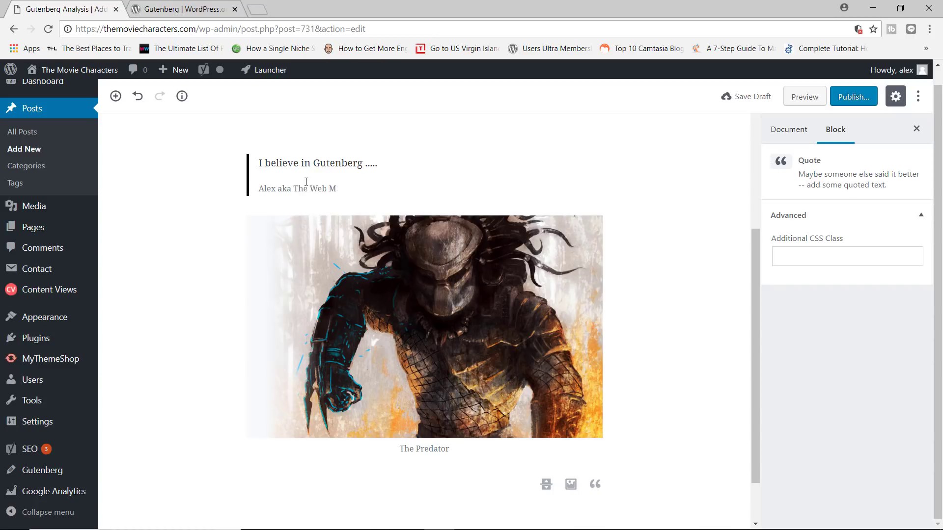
text(Oonkey him)
text(self)
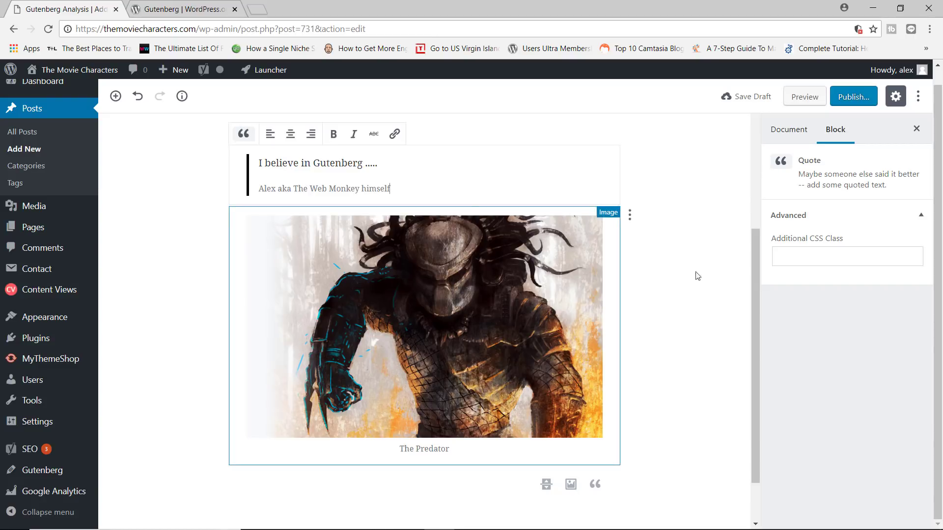
click(718, 284)
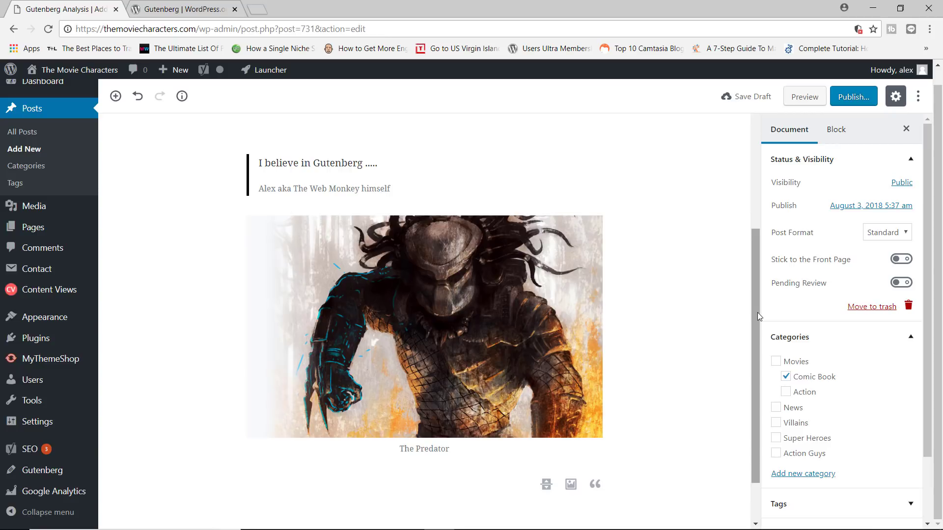
scroll(757, 312, up, 1)
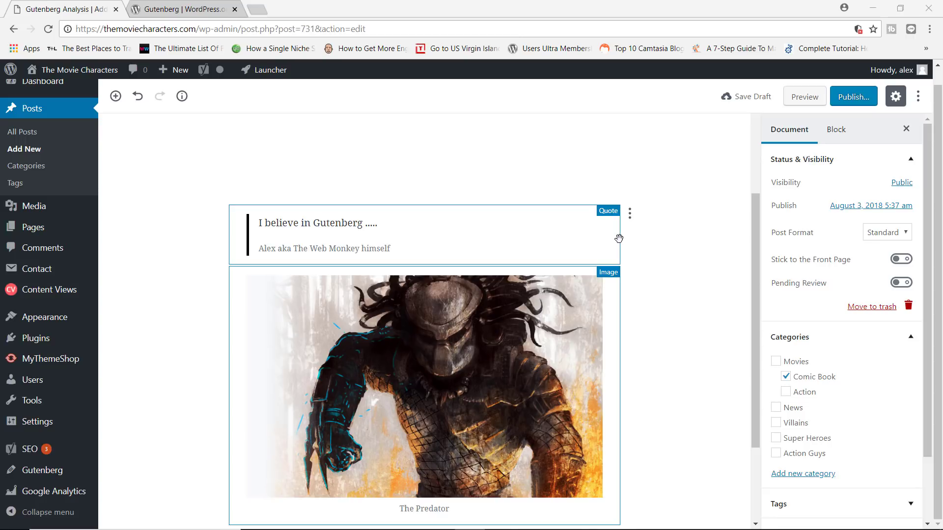
Drag the 'I believe in Gutenberg' quote beneath the Predator image block.
drag(619, 238, 604, 448)
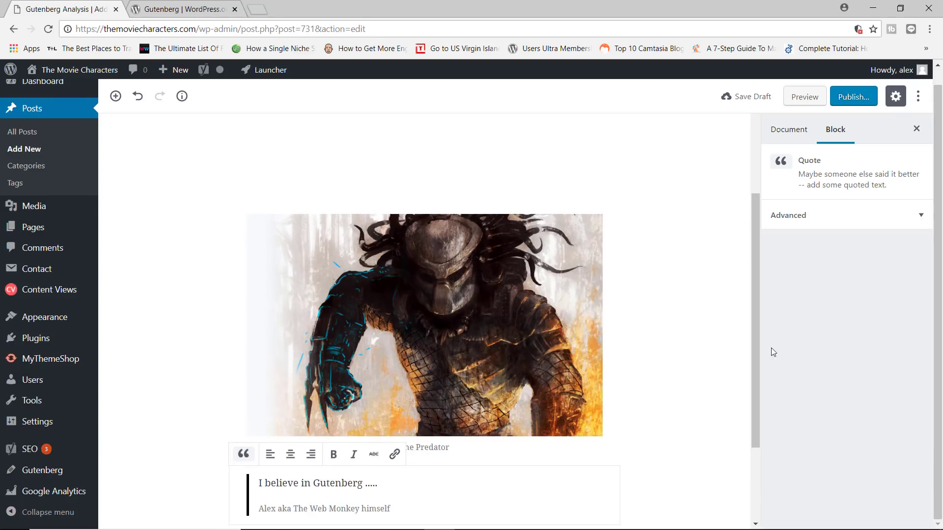
drag(753, 367, 754, 408)
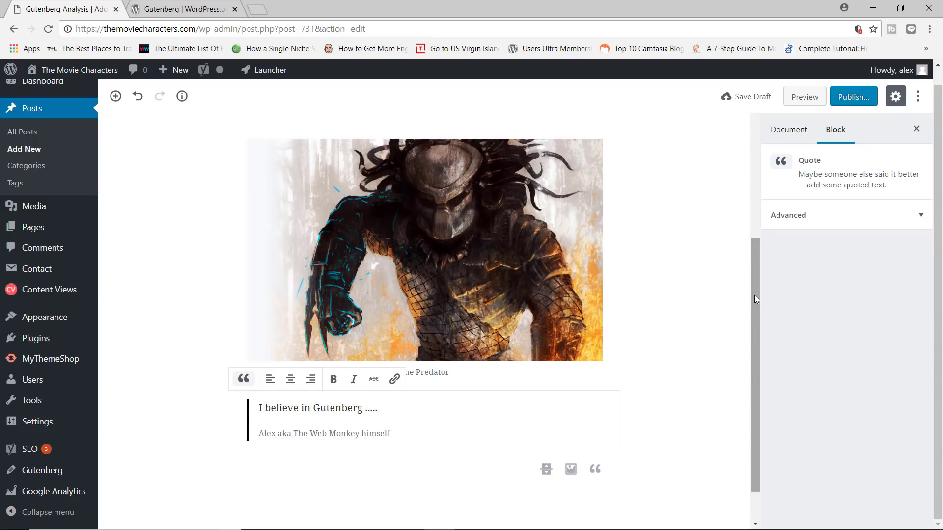
drag(754, 296, 769, 189)
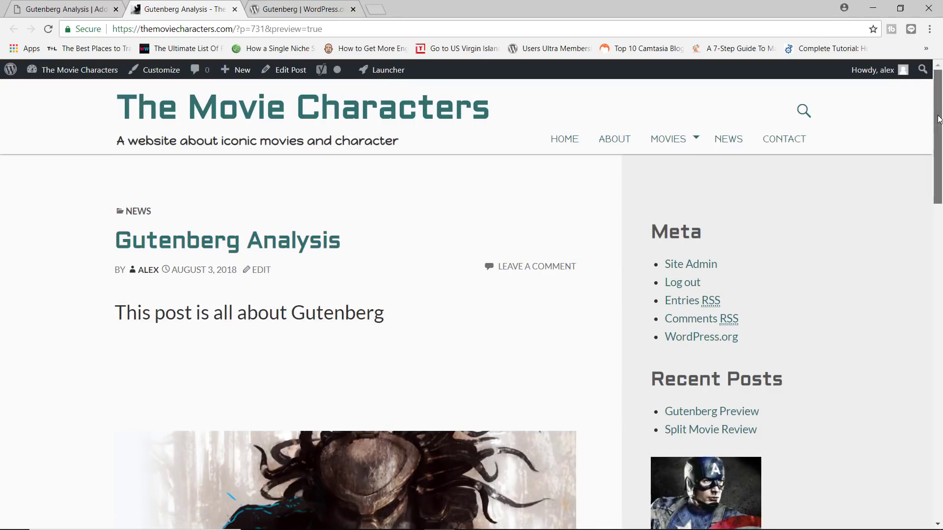
Scroll the preview to check the quote under the image, then close the preview tab.
drag(933, 117, 904, 199)
drag(938, 225, 933, 261)
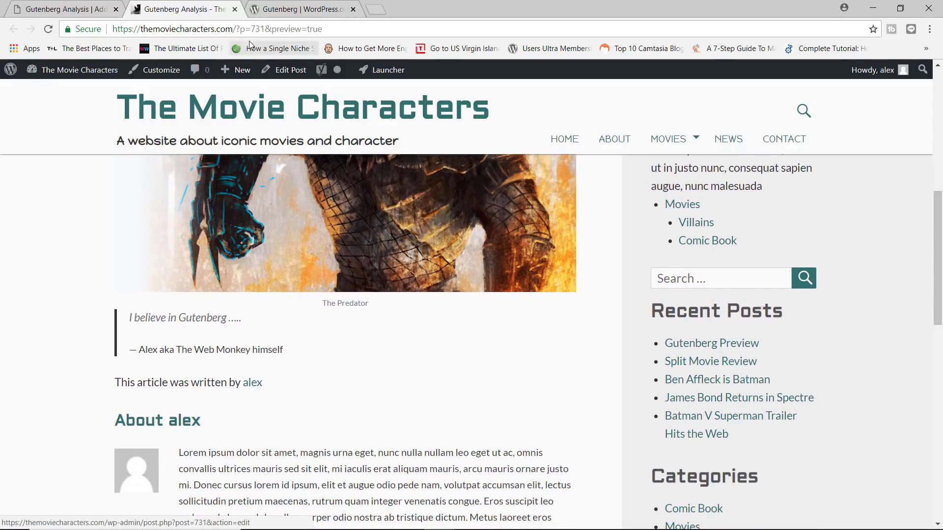
click(234, 9)
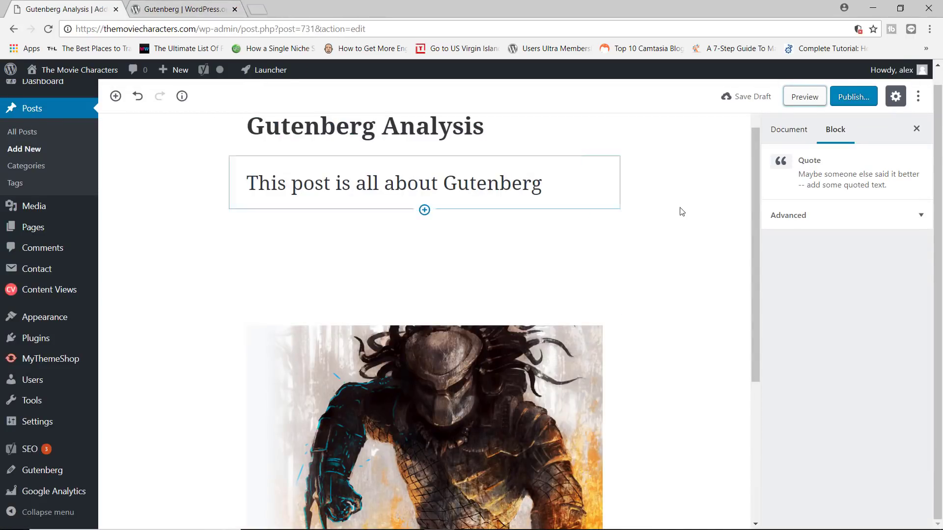
Switch the intro paragraph to Edit as HTML, then back to Edit visually.
drag(757, 185, 758, 163)
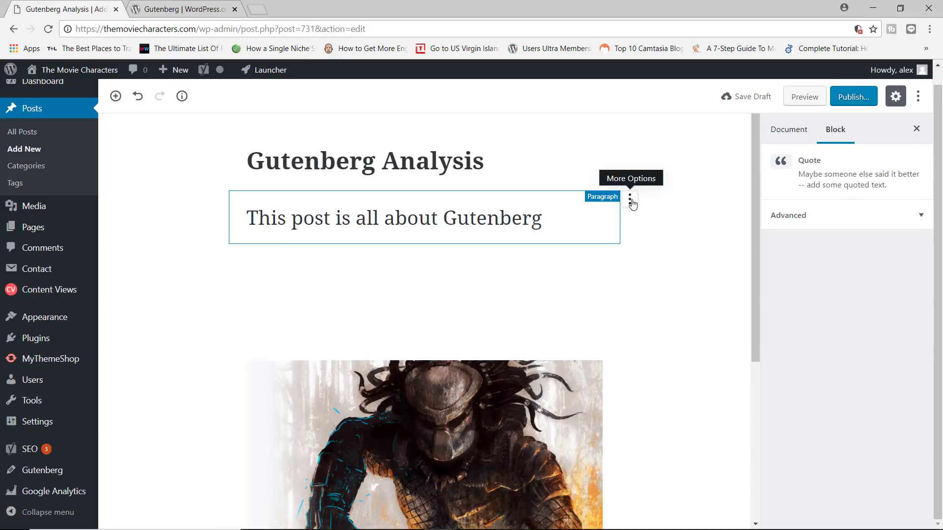
click(632, 203)
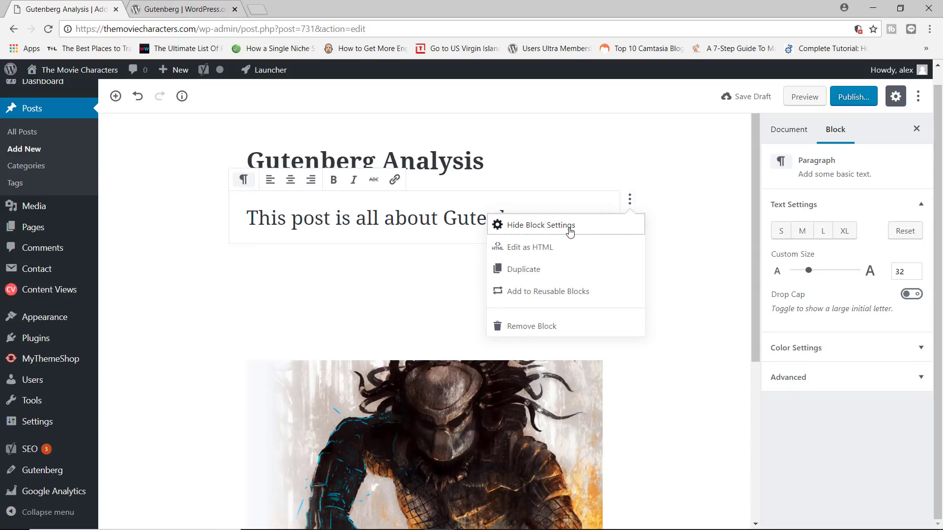
click(550, 248)
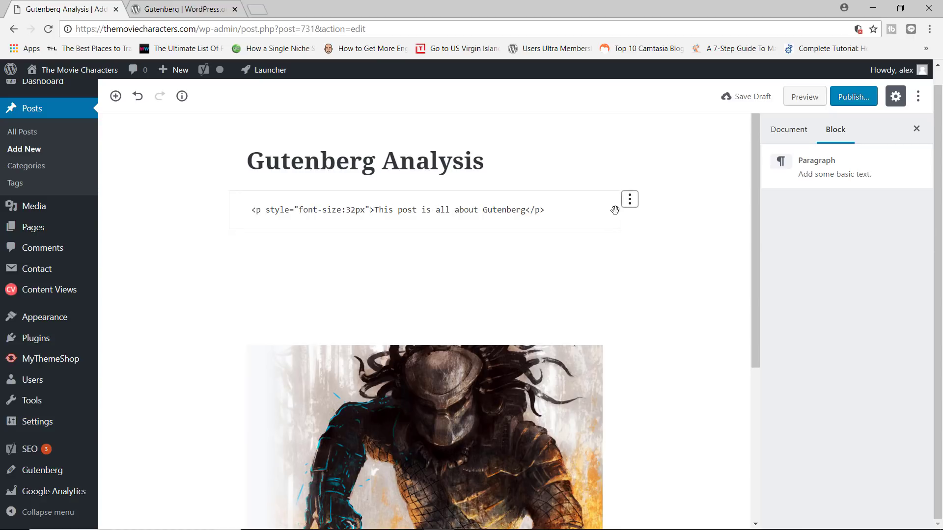
click(629, 199)
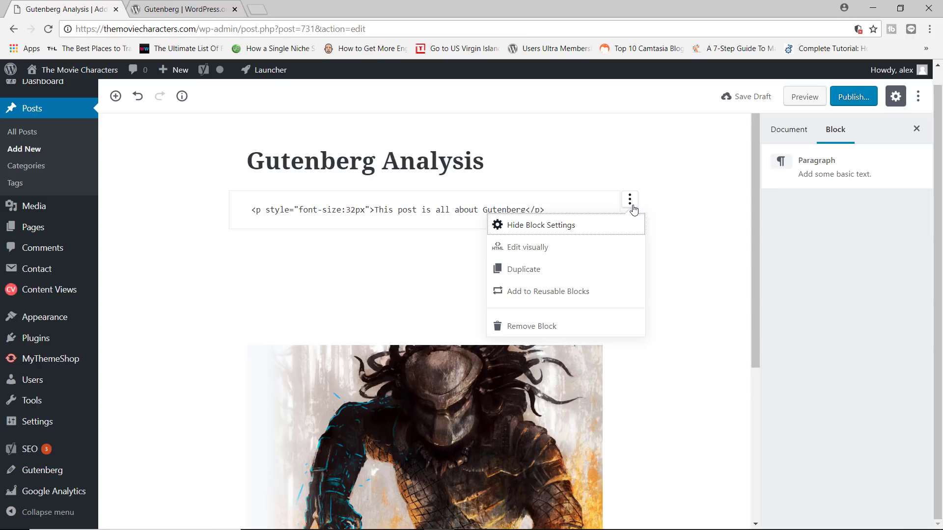
click(584, 251)
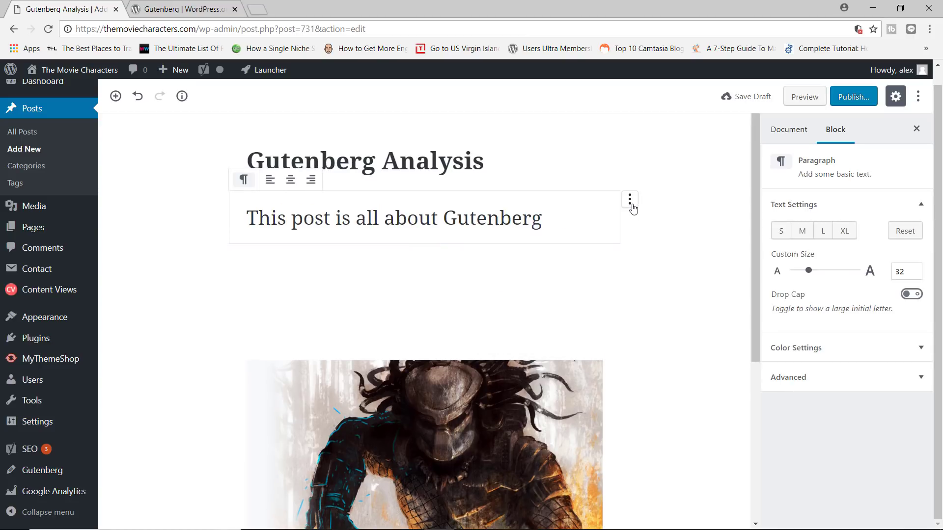
click(629, 200)
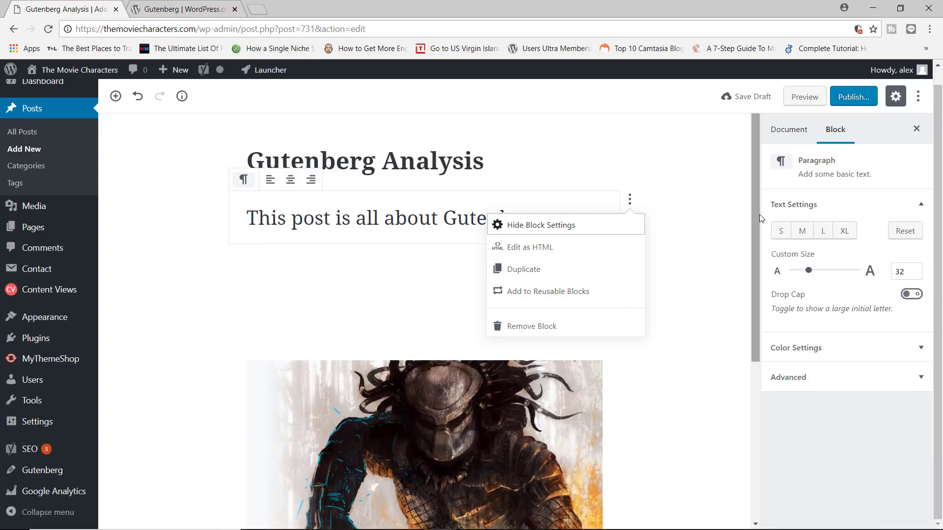
Convert the quote into a reusable block named 'The Prophecy' and save it.
drag(760, 214, 753, 347)
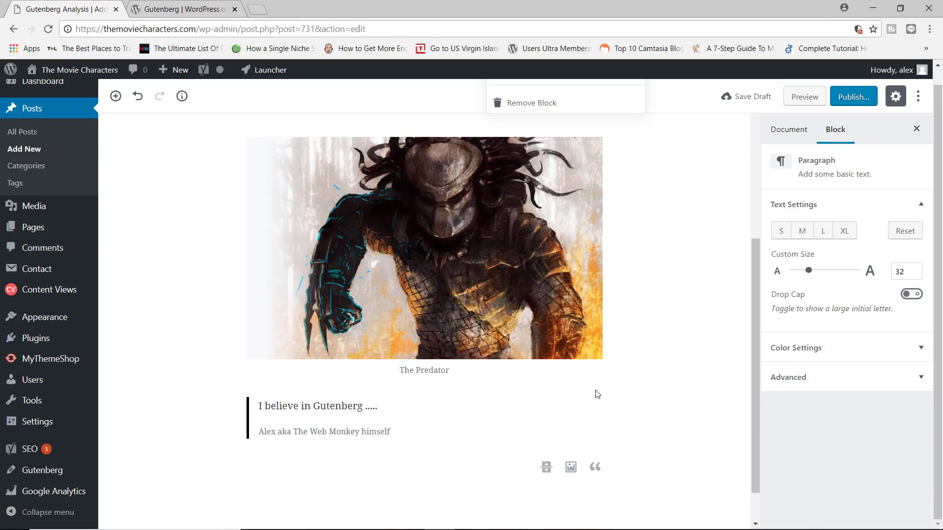
click(629, 398)
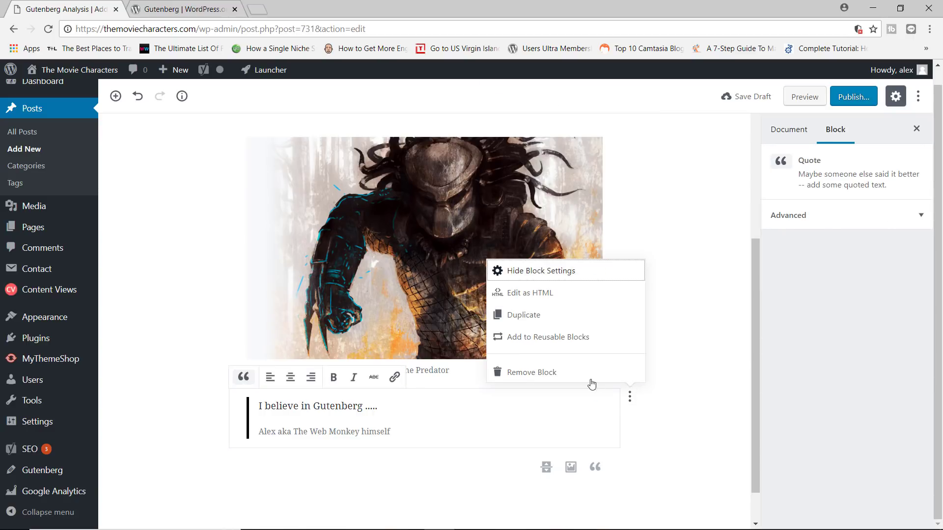
click(548, 338)
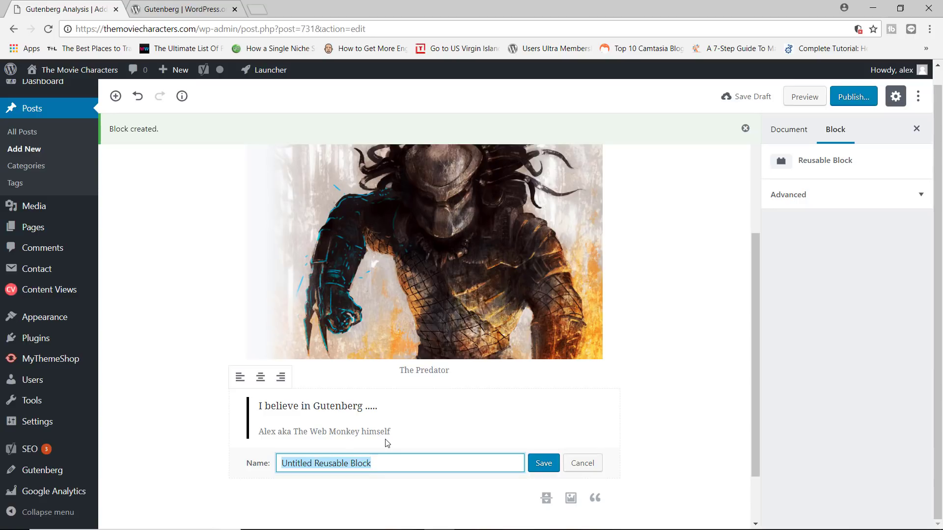
text(Th)
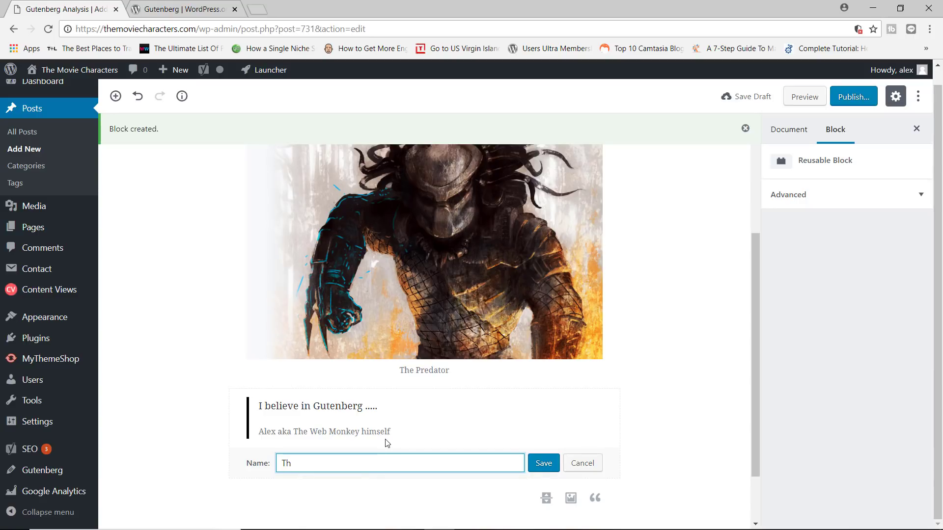
text(e Prophecy)
click(543, 462)
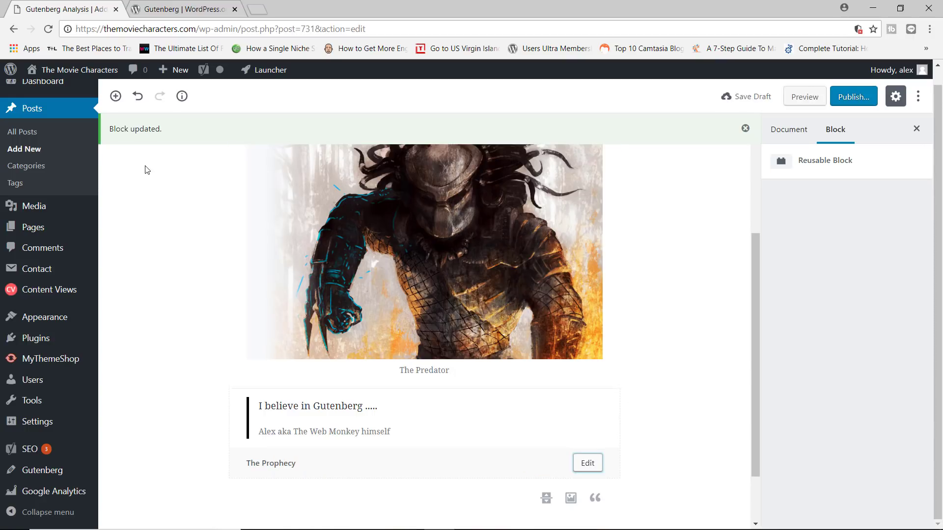
Stay on the current post and save 'Gutenberg Analysis' as a draft.
click(47, 150)
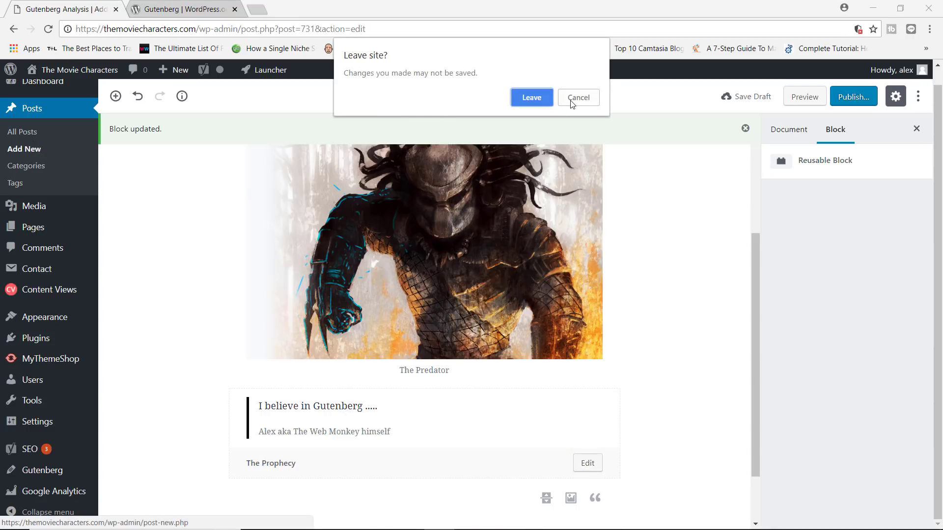
click(575, 99)
click(753, 98)
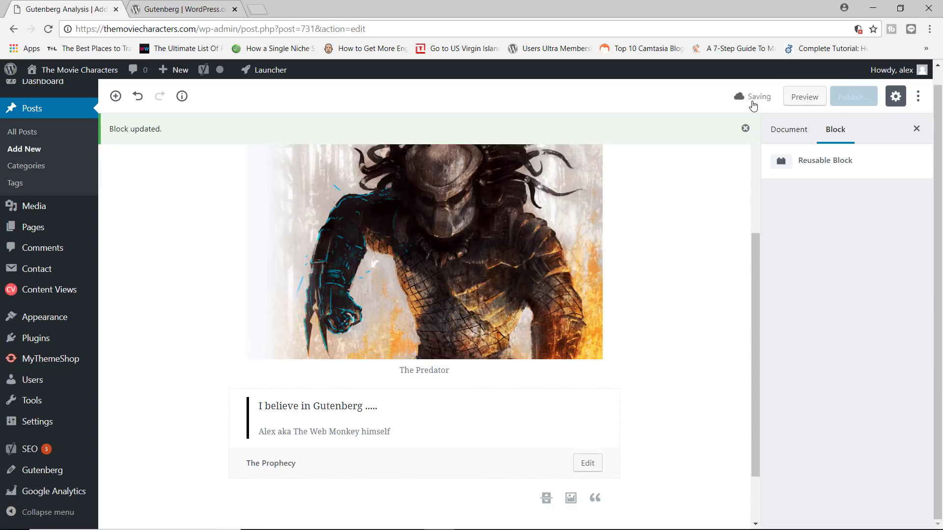
Start a new post and title it 'The Prophecy'.
click(42, 152)
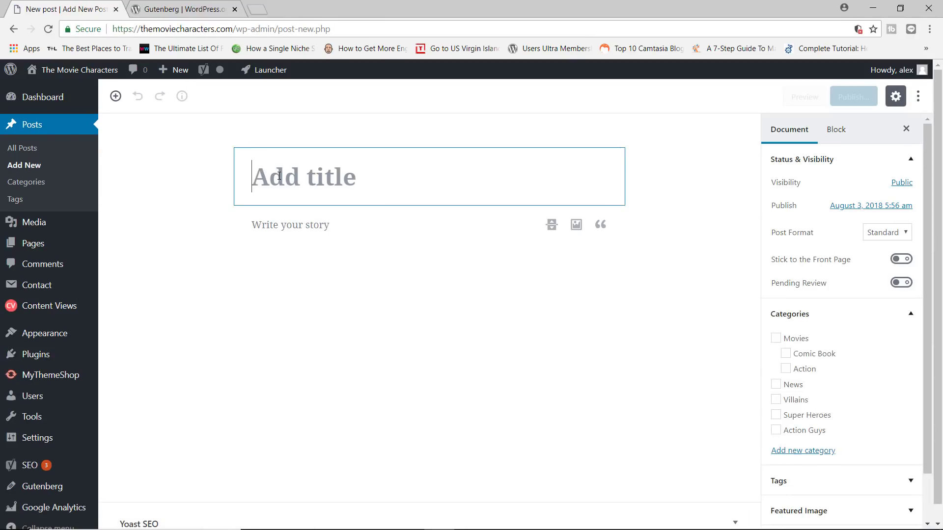
text(The Prophecy)
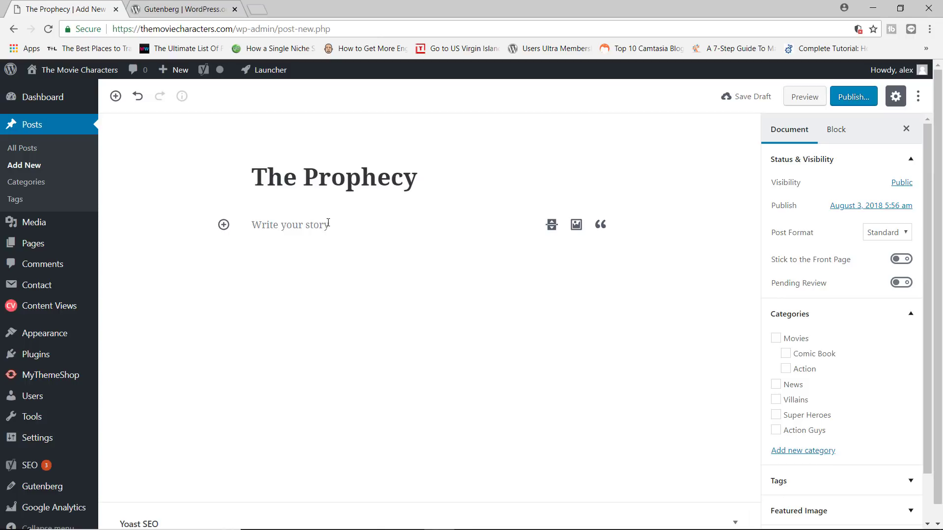
Insert the reusable 'The Prophecy' quote block into the post body.
click(328, 224)
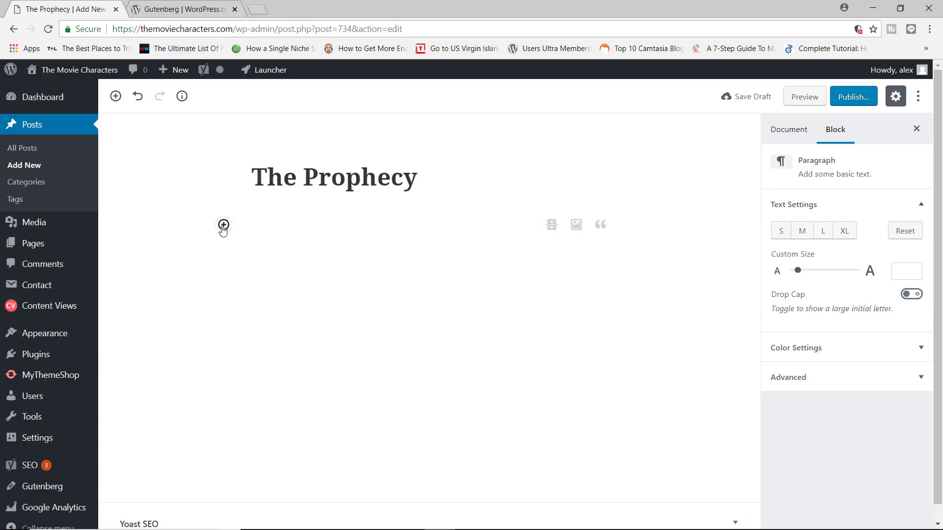
click(223, 225)
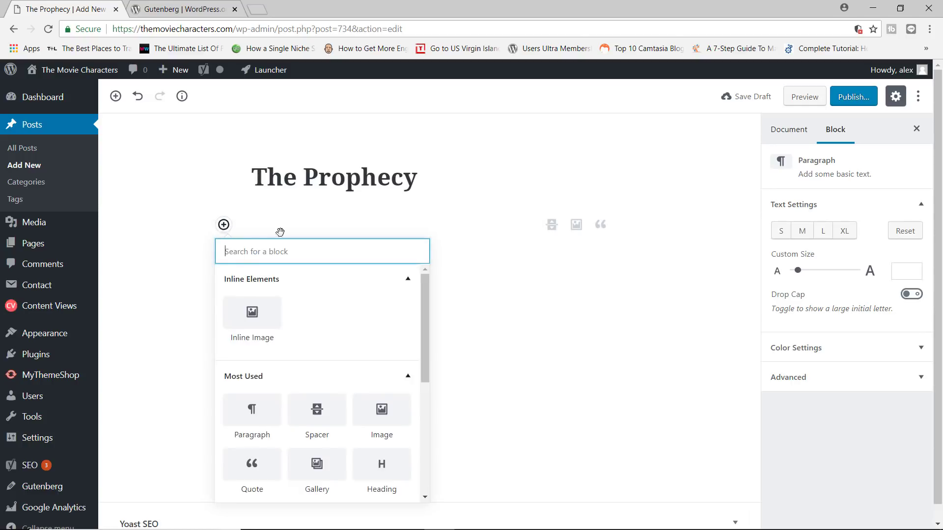
drag(425, 313, 425, 414)
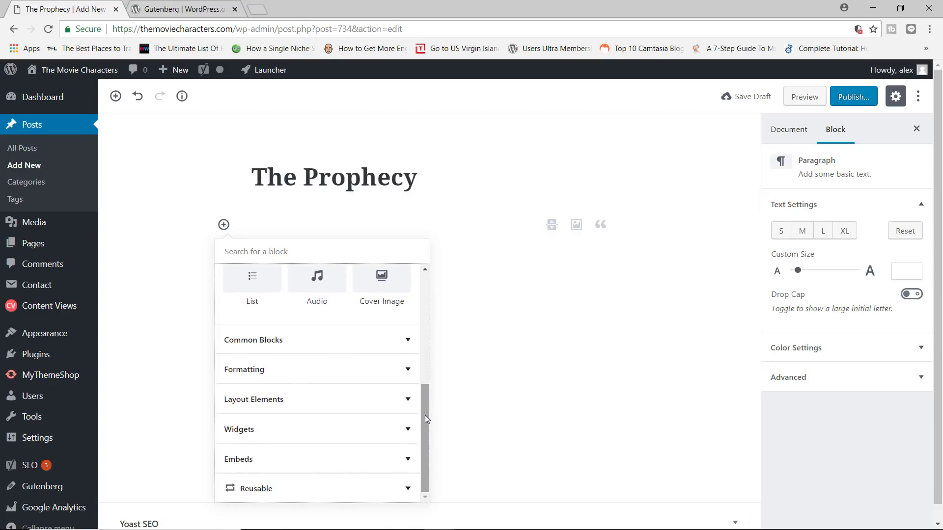
click(299, 489)
mouse_move(338, 489)
click(324, 461)
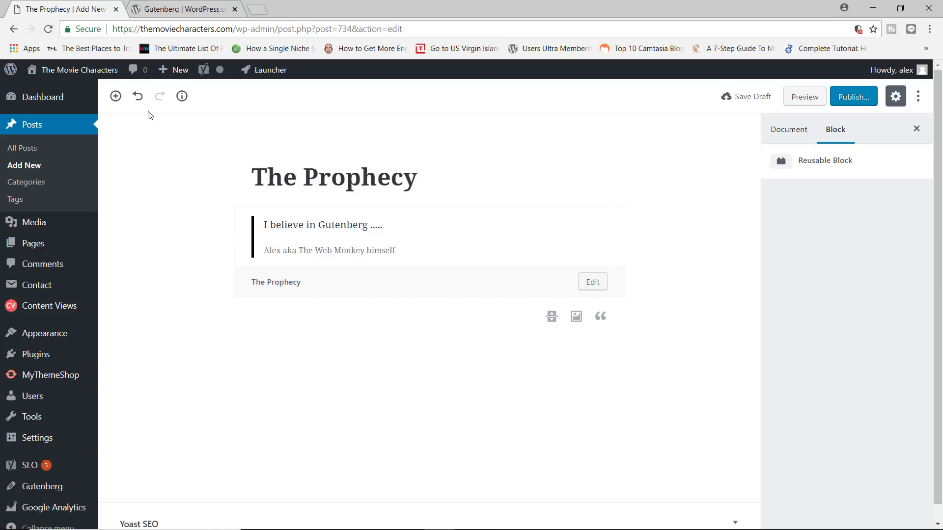
Insert the reusable 'Ze gallery block' below the quote.
click(116, 96)
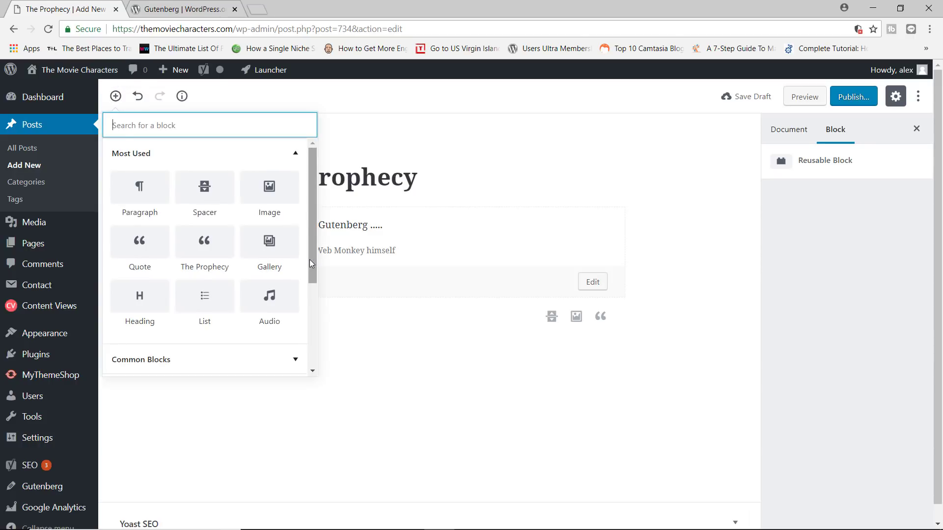
drag(309, 259, 305, 343)
click(272, 367)
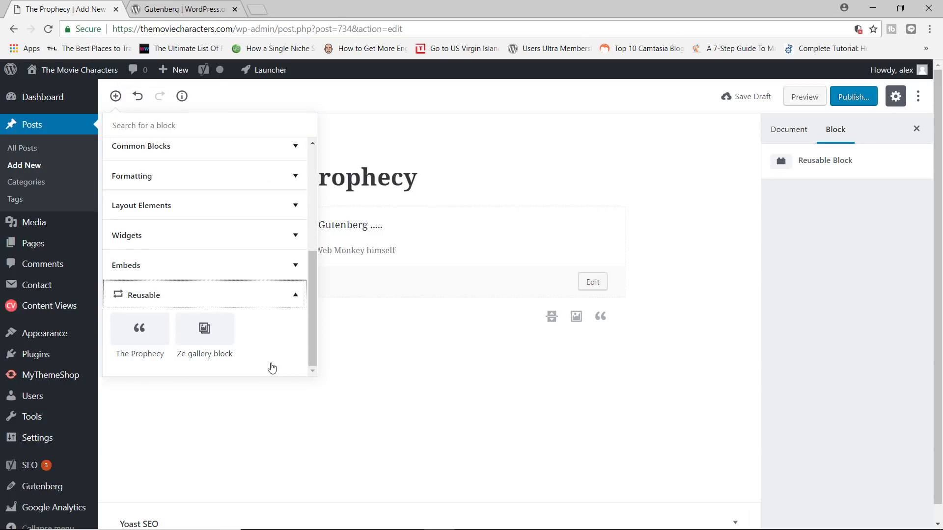
click(210, 341)
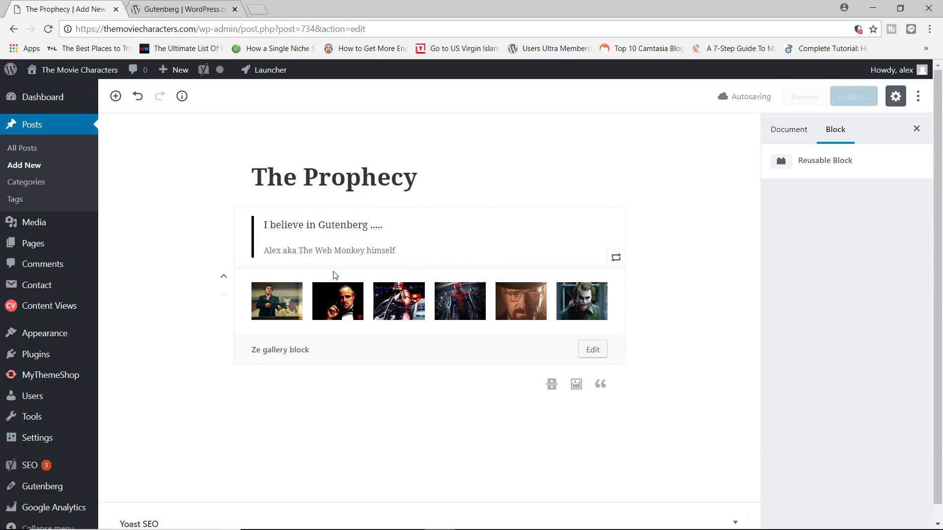
Edit the reusable Ze gallery block and reduce its columns from 6 to 3.
drag(335, 274, 309, 348)
click(334, 351)
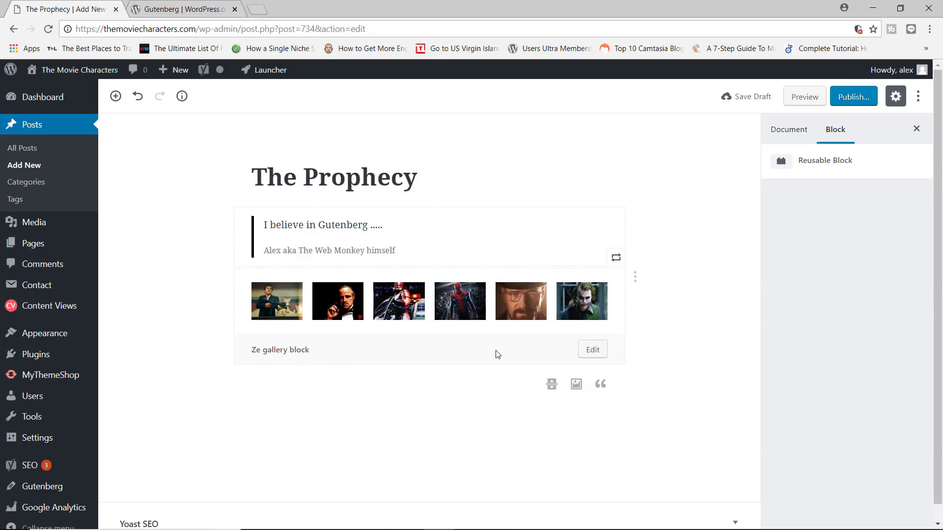
click(594, 350)
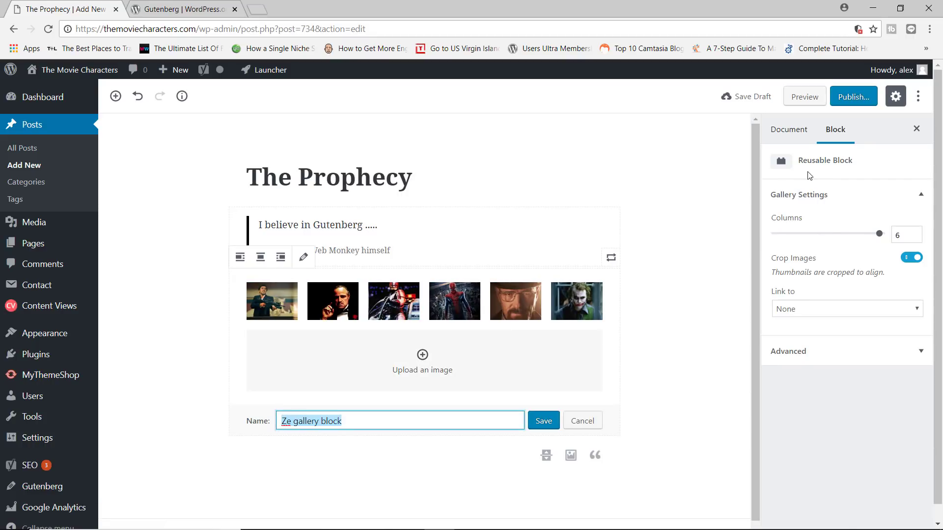
click(861, 238)
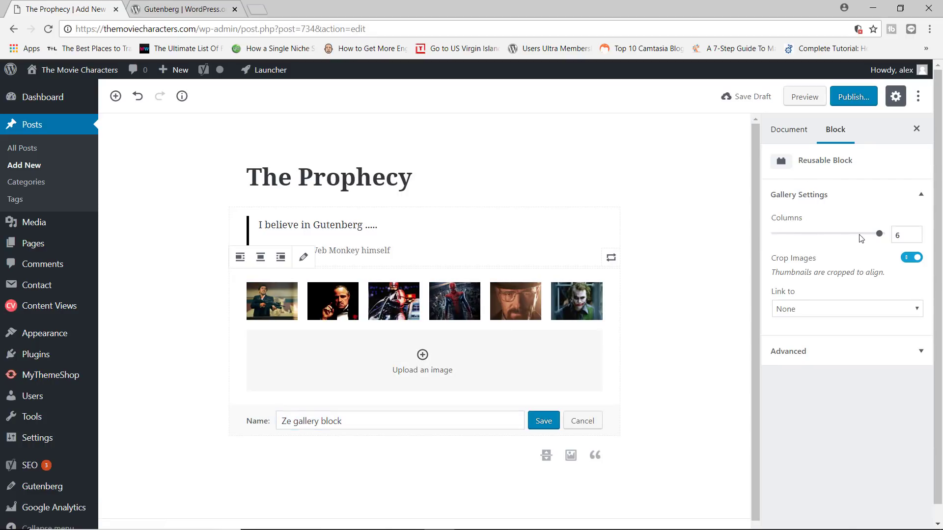
click(860, 239)
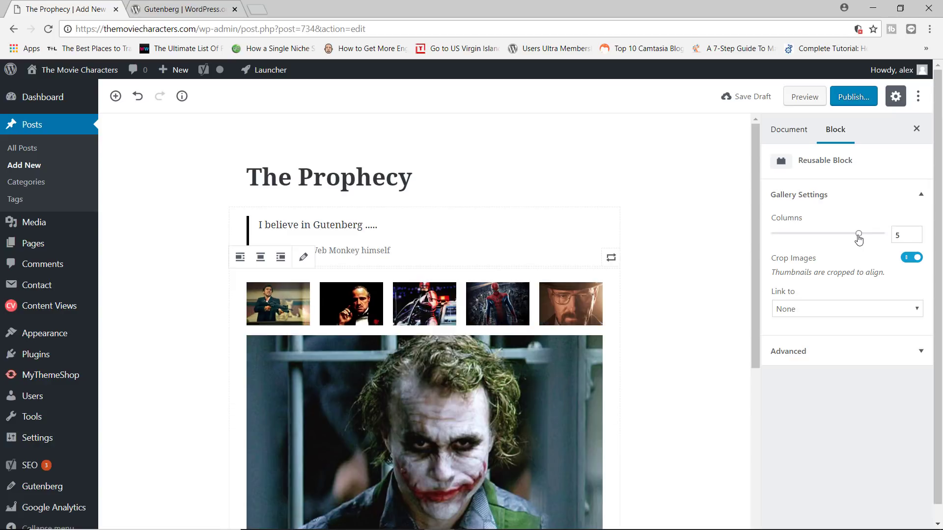
drag(858, 239, 828, 239)
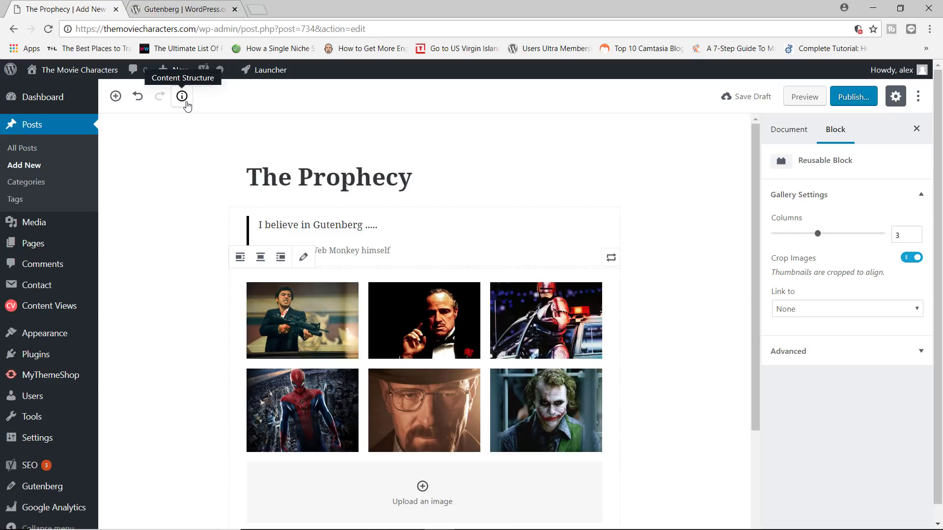
Reload The Prophecy, confirm it now counts 4 blocks, then head for All Posts.
click(182, 96)
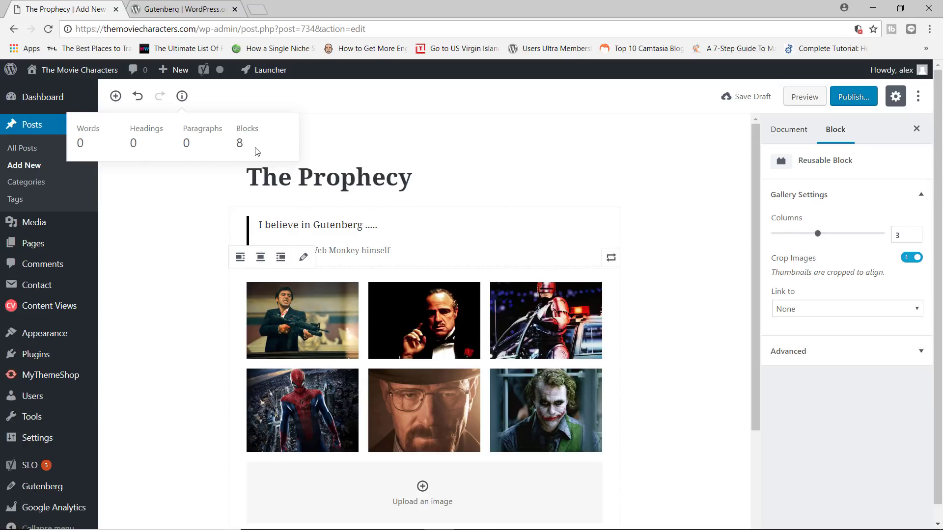
click(48, 29)
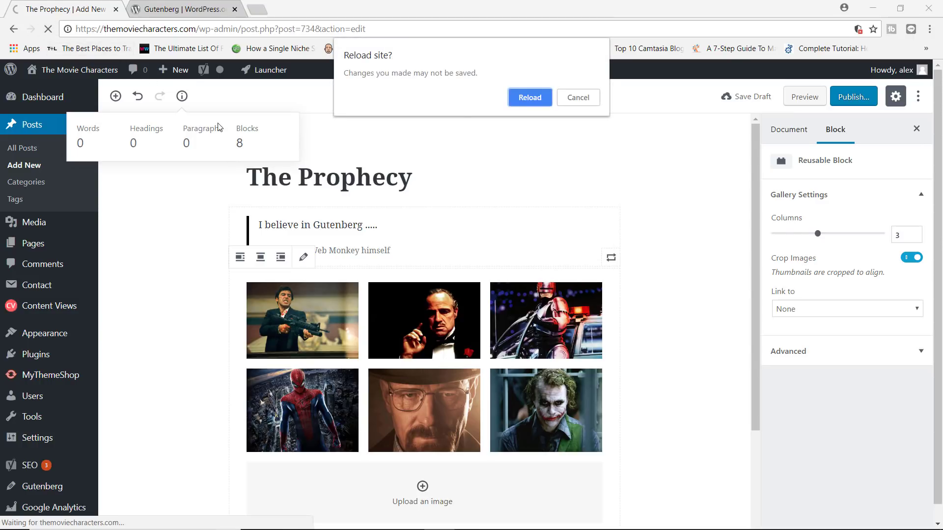
click(525, 101)
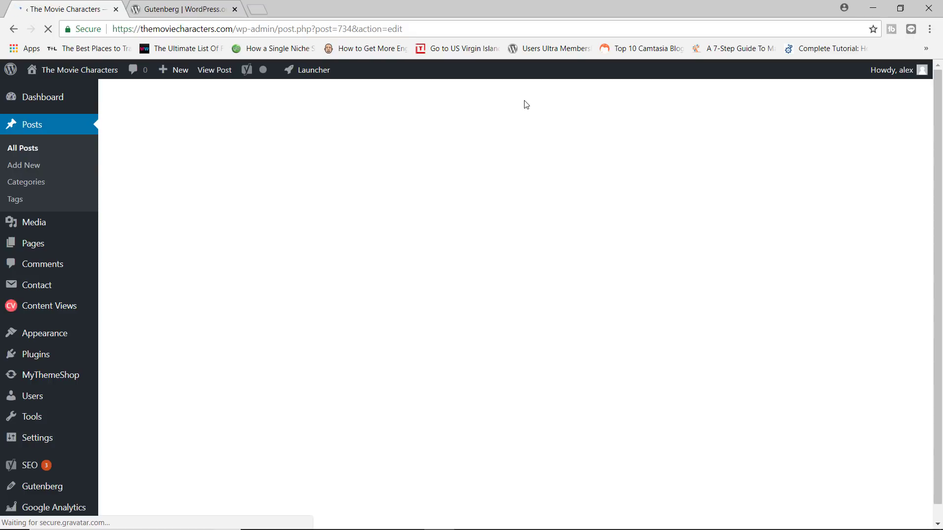
click(182, 97)
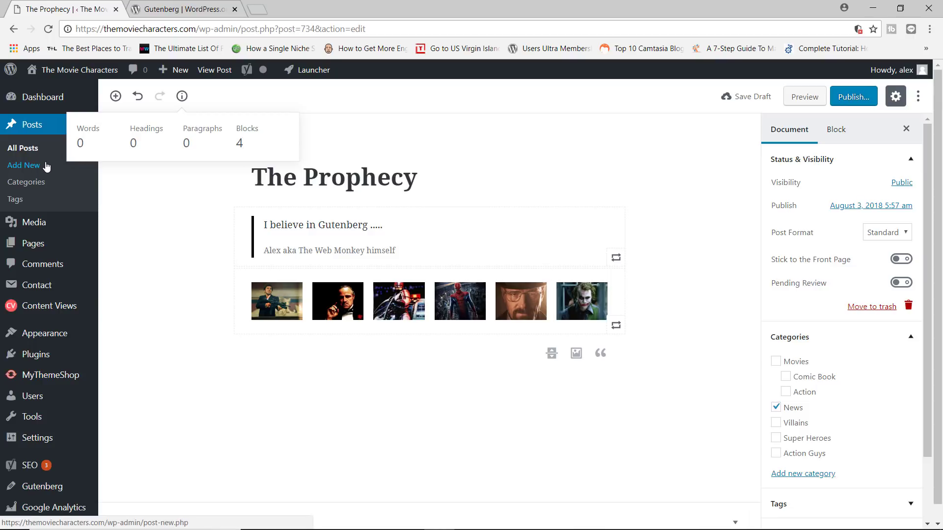
click(30, 150)
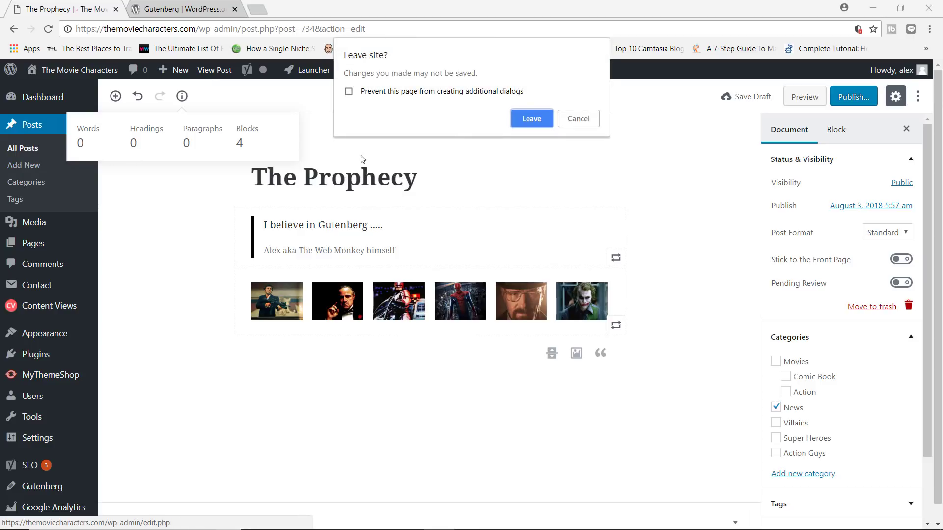
Leave The Prophecy and reopen Gutenberg Analysis, confirming 8 words, 1 paragraph and 5 blocks.
click(519, 119)
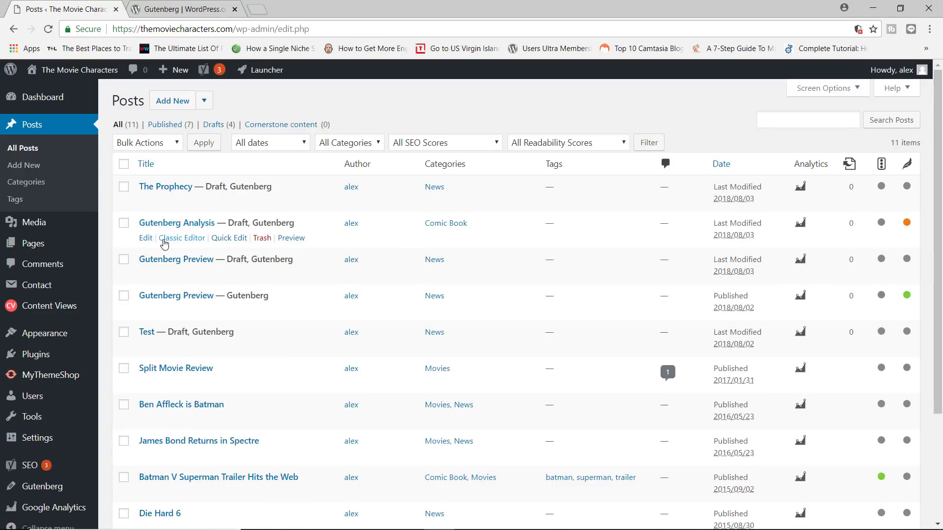
click(148, 240)
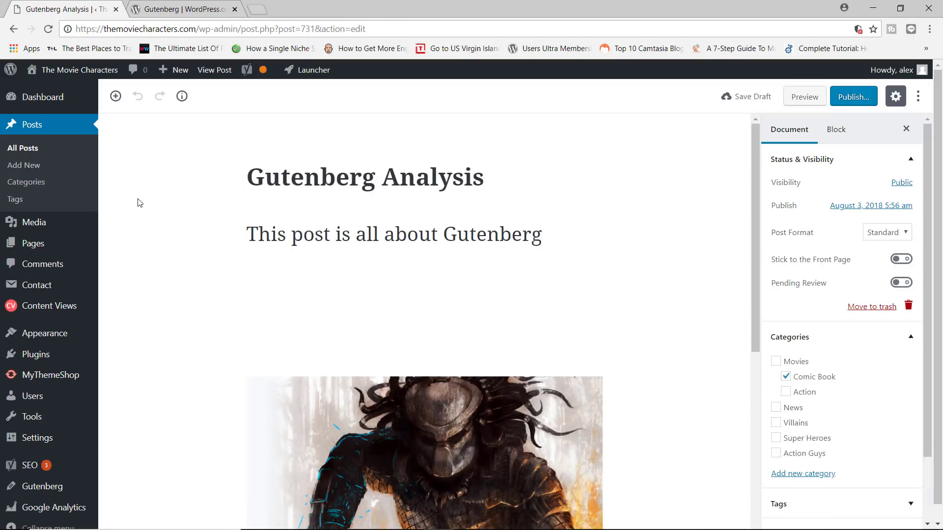
click(182, 97)
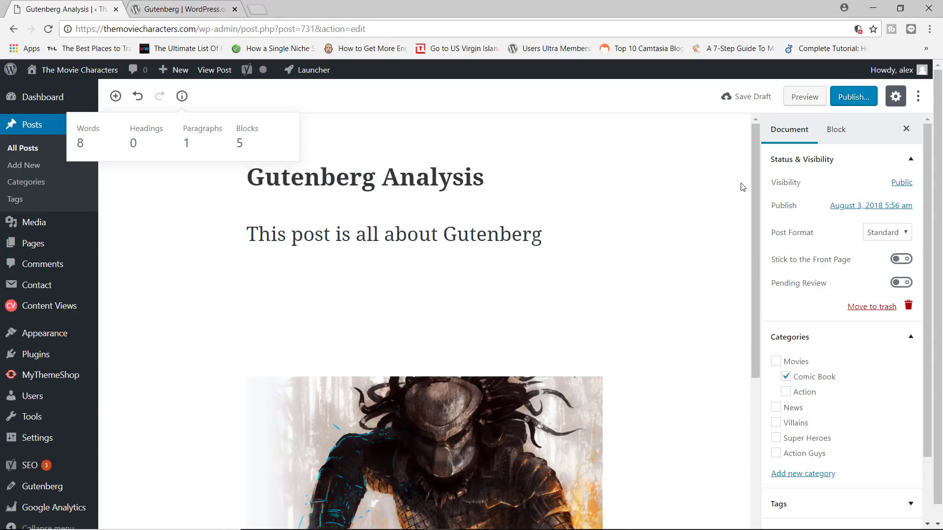
mouse_move(757, 191)
mouse_down()
mouse_move(759, 332)
mouse_move(764, 196)
mouse_up()
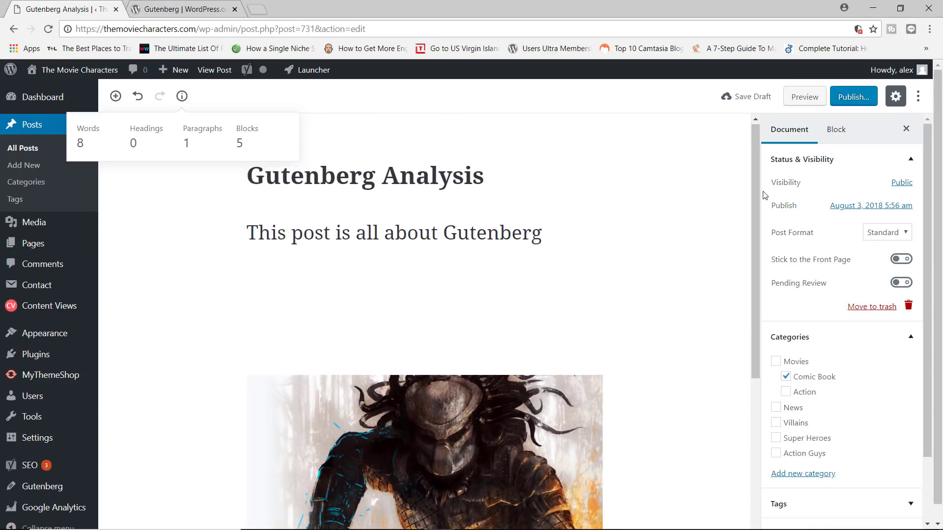